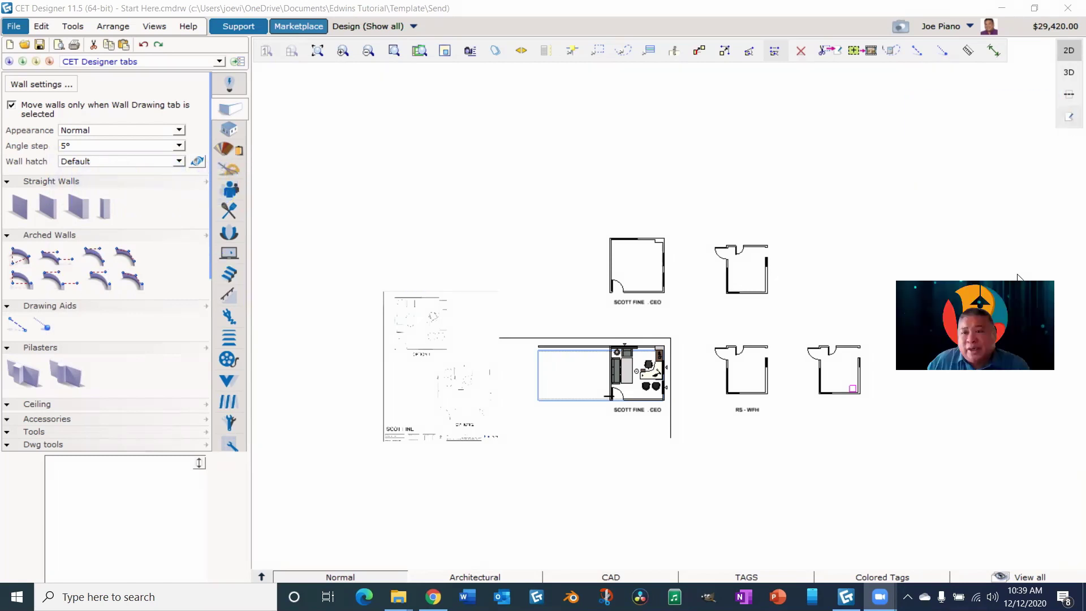
- Switch to the paper view and import Final BS Template.dwg into the CAD settings
click(1068, 119)
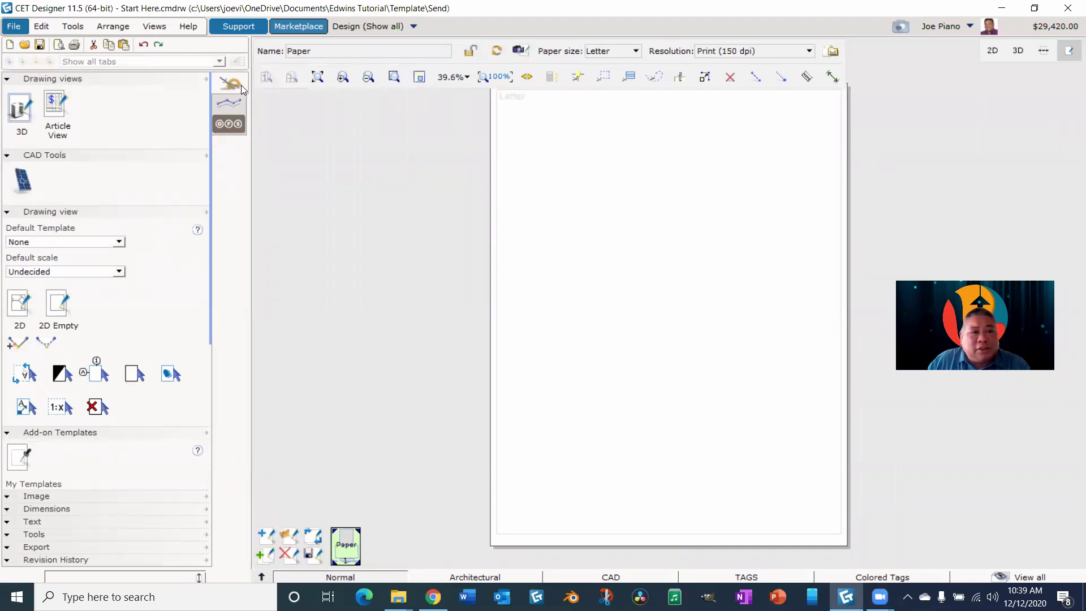
click(24, 182)
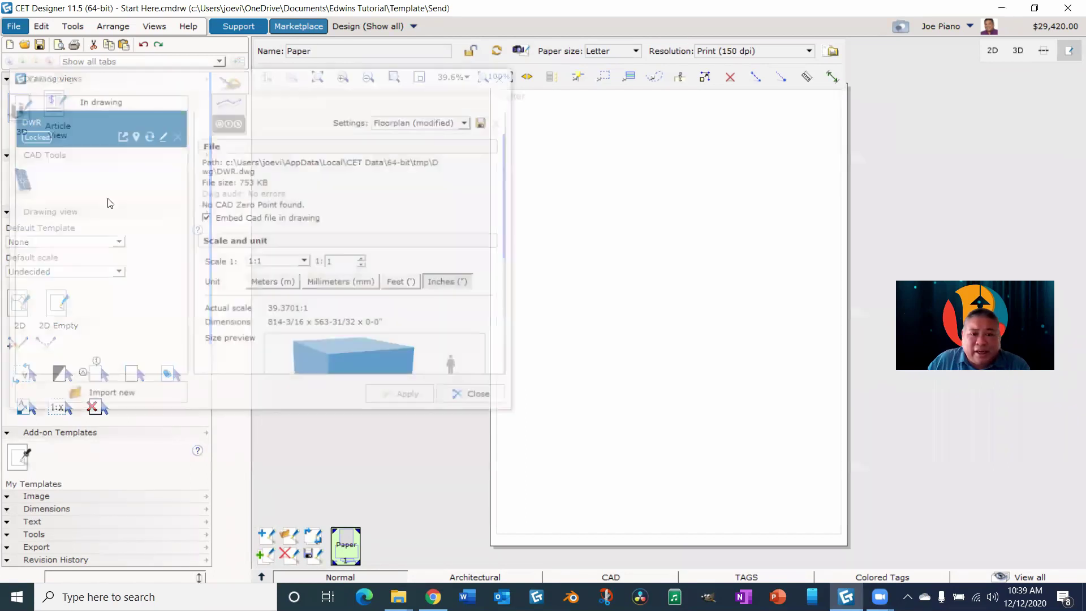
click(153, 388)
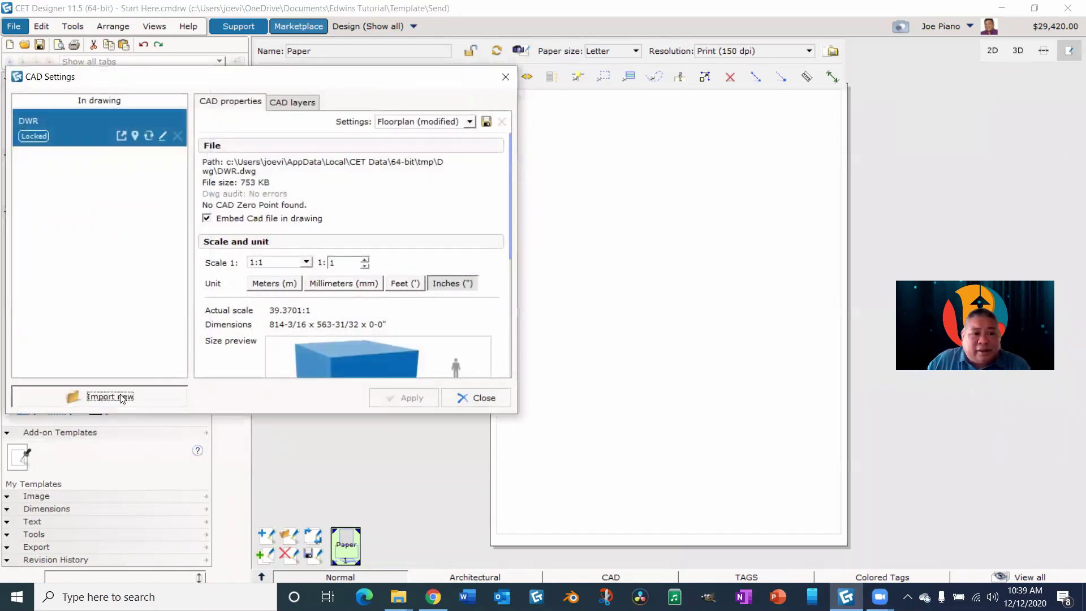
click(206, 220)
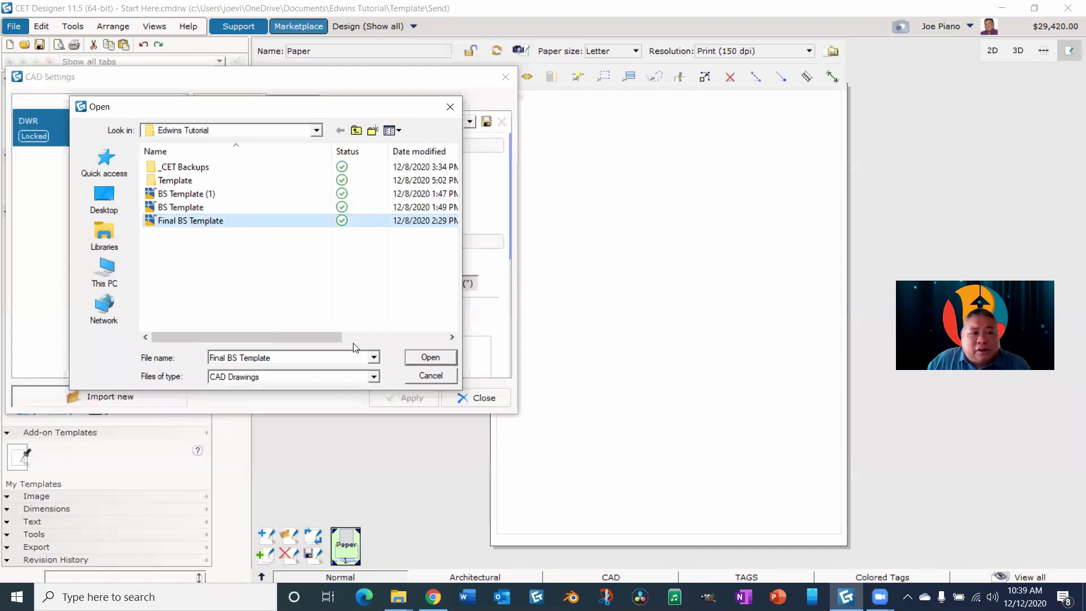
click(428, 357)
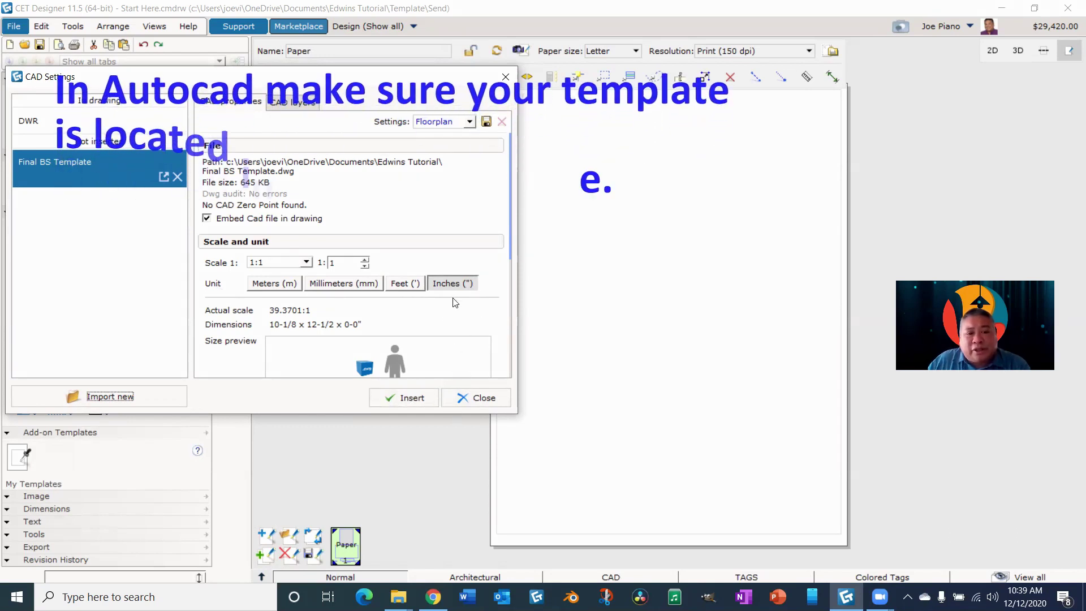
- Insert the Final BS Template block and drag it beside the blank Letter page
click(411, 398)
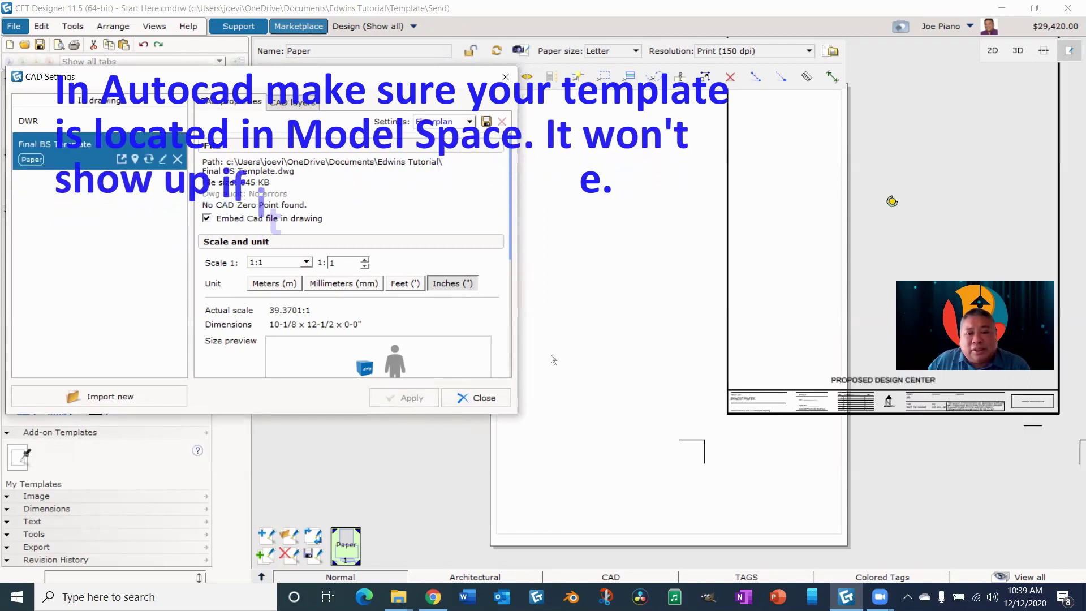
scroll(655, 365, down, 2)
scroll(792, 317, down, 2)
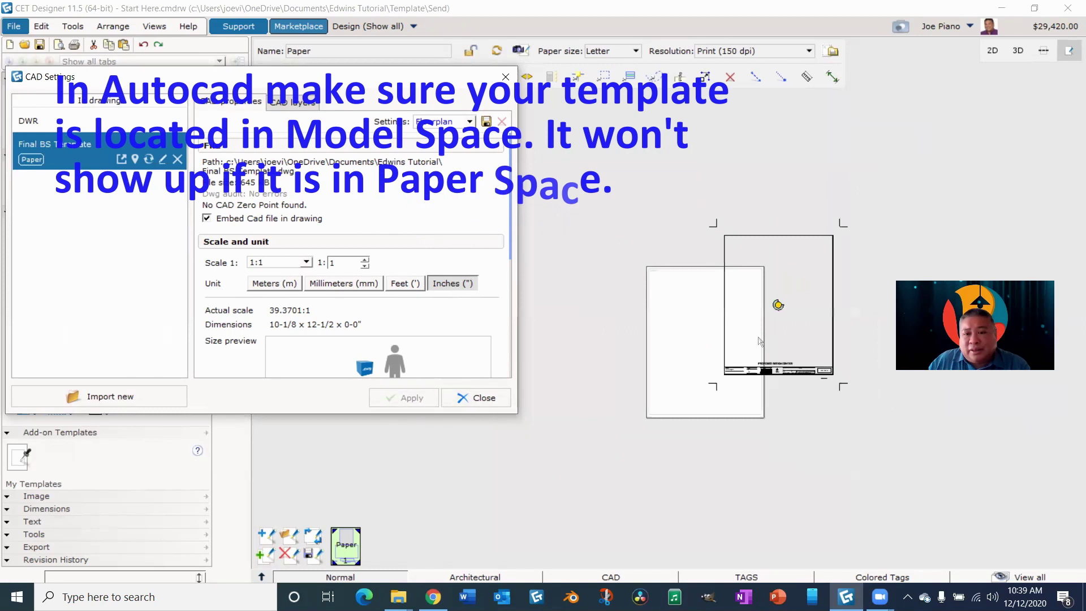
drag(831, 286, 886, 285)
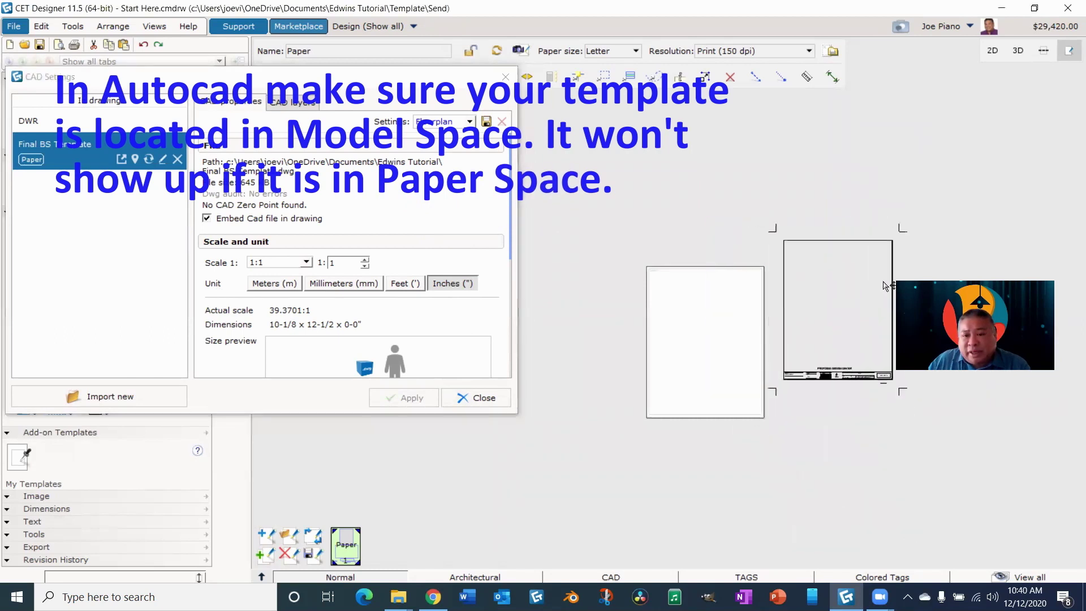
click(873, 322)
scroll(668, 280, up, 3)
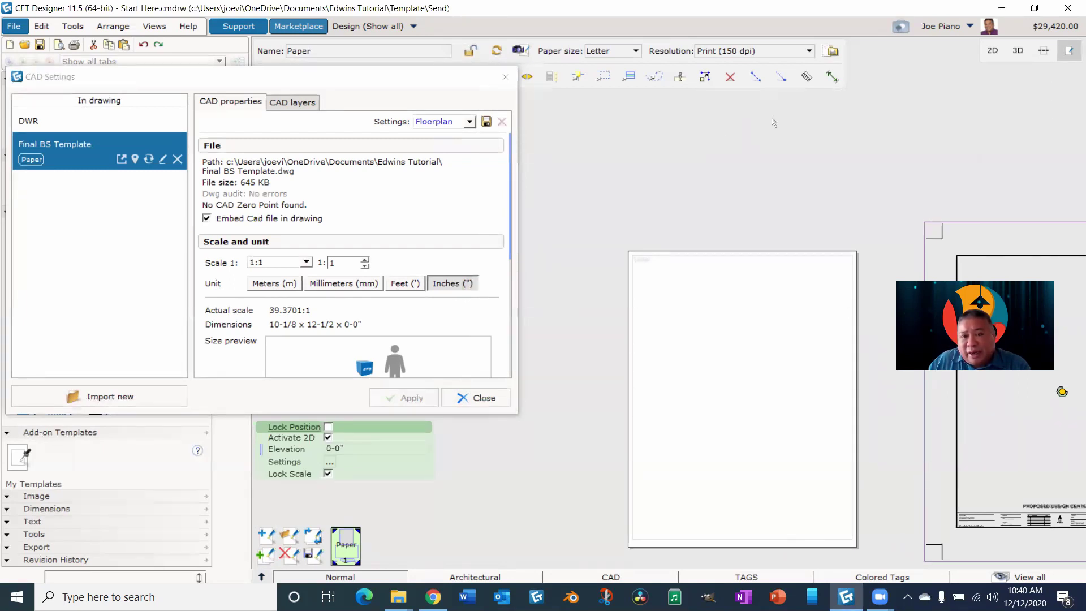
- Dimension the page's top edge corner to corner as 8-3/16"
click(831, 88)
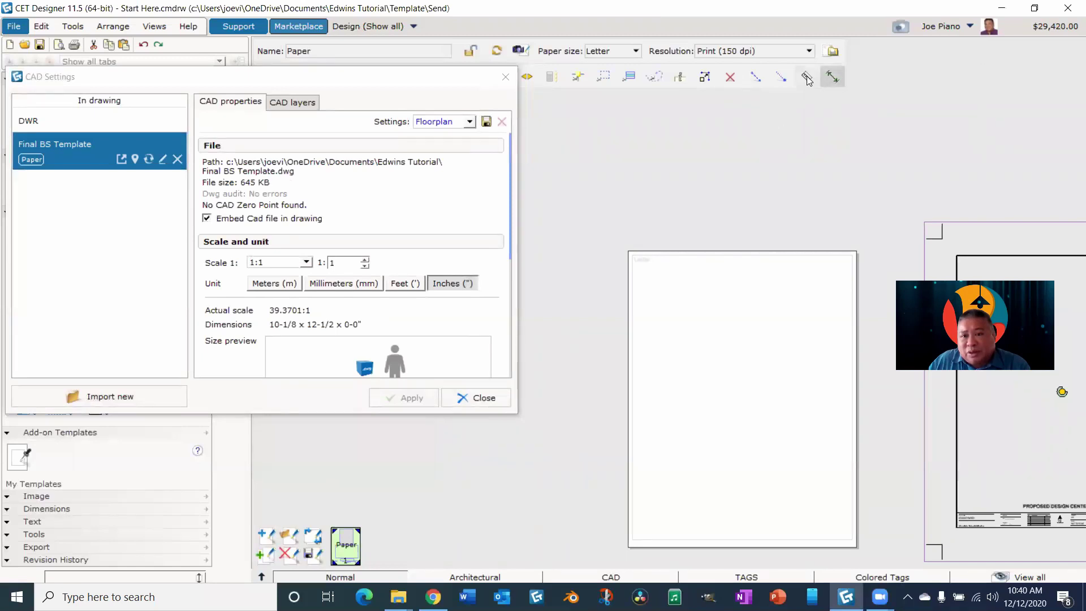
scroll(635, 240, up, 2)
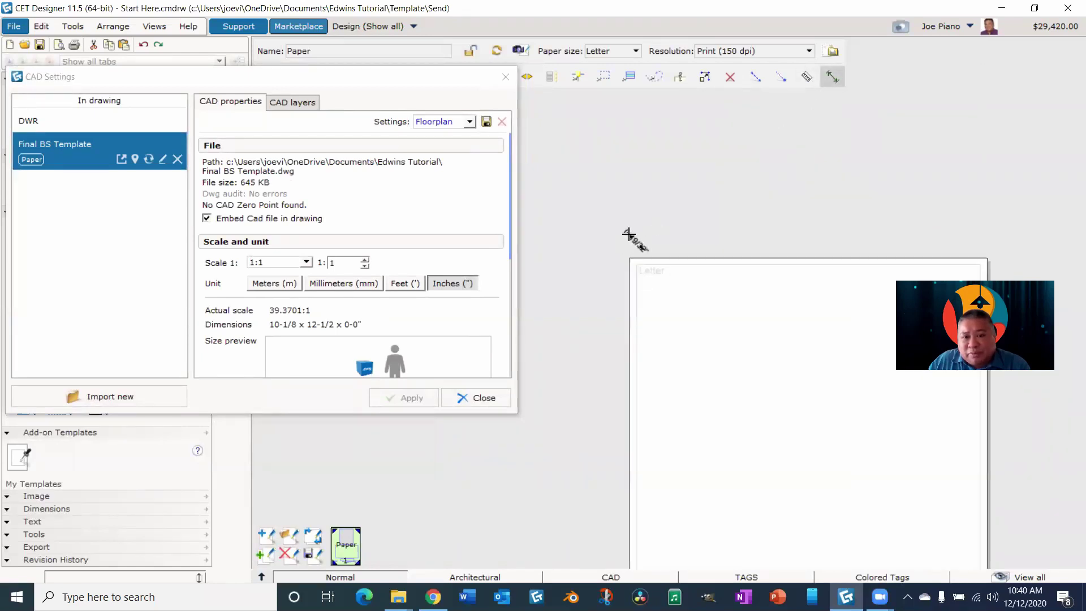
click(642, 267)
scroll(642, 266, up, 3)
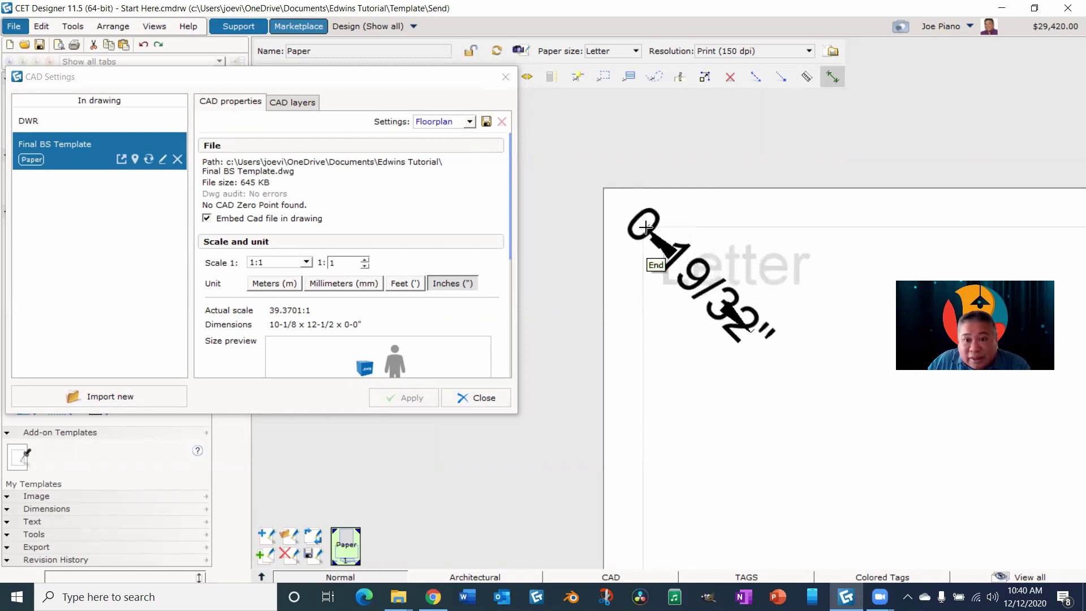
scroll(645, 227, down, 5)
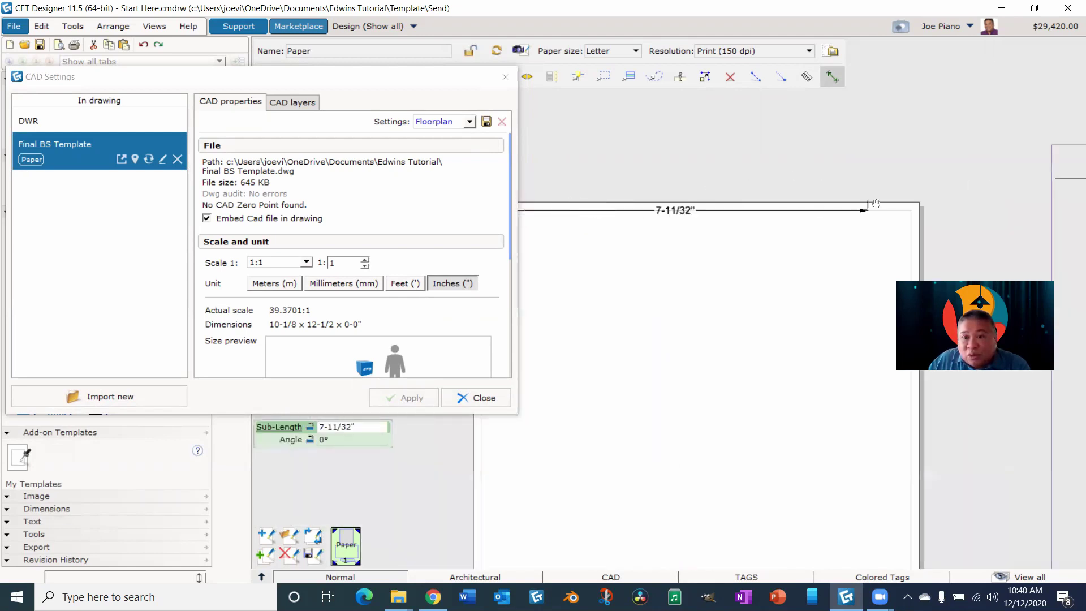
click(910, 210)
click(921, 218)
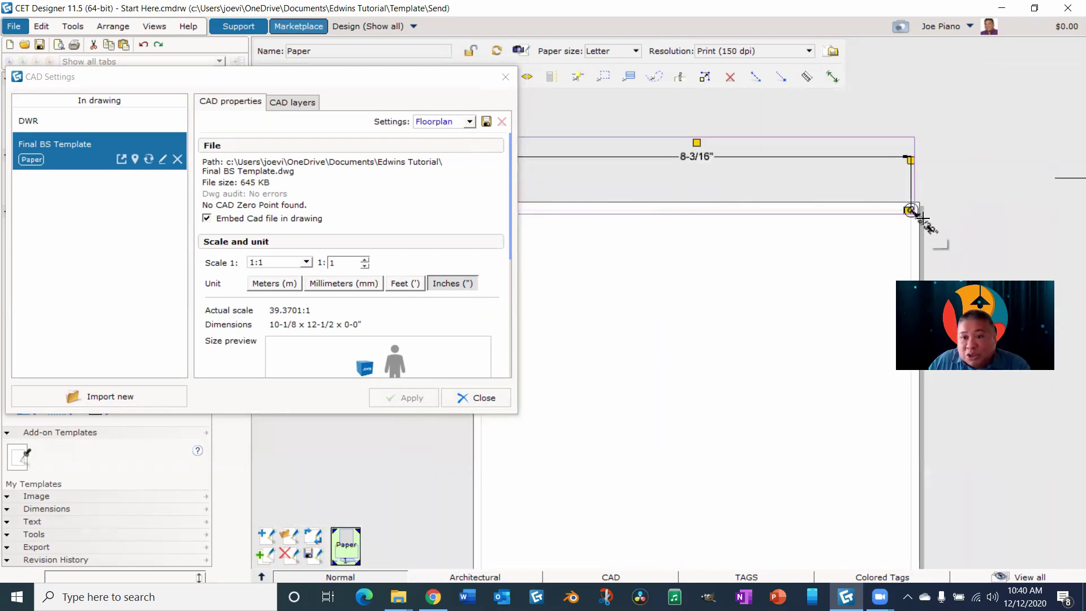
scroll(927, 226, up, 1)
scroll(961, 258, up, 1)
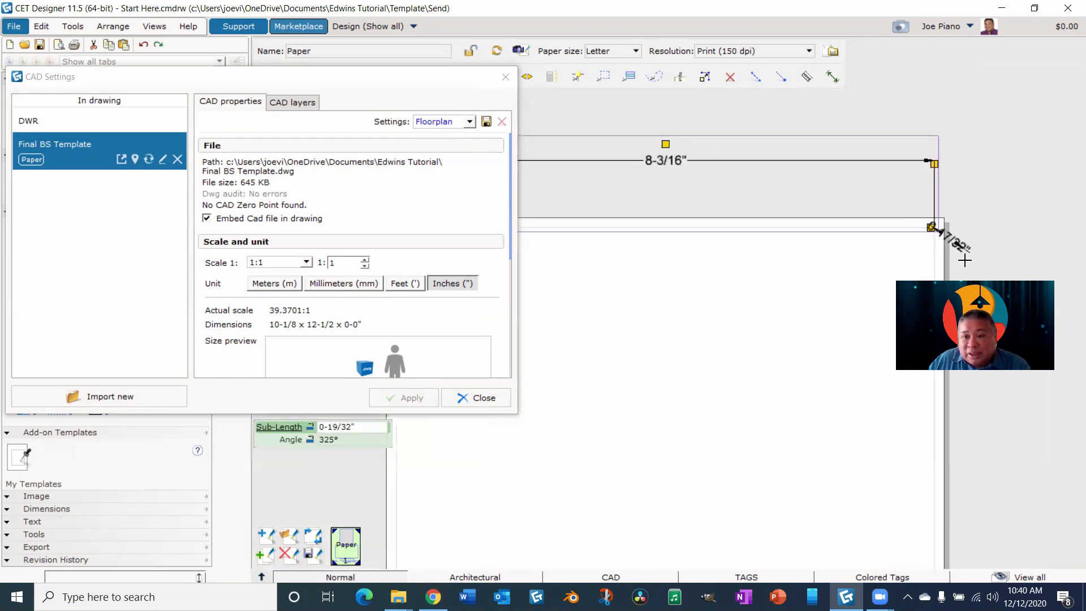
click(984, 316)
scroll(848, 340, down, 5)
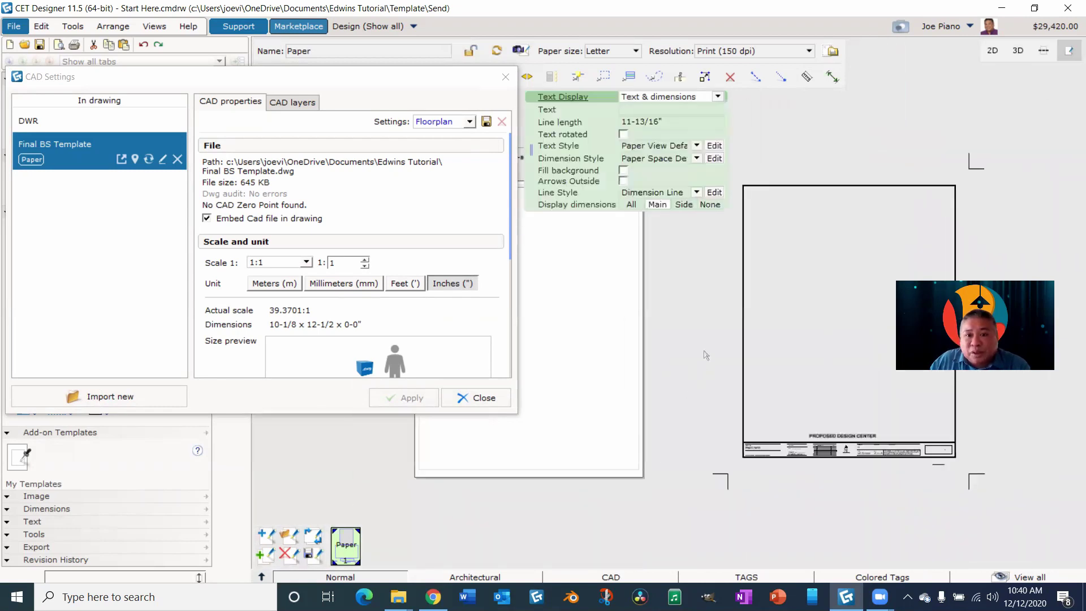
- Dimension the page's right edge as 10-9/16", offset to the right
click(832, 77)
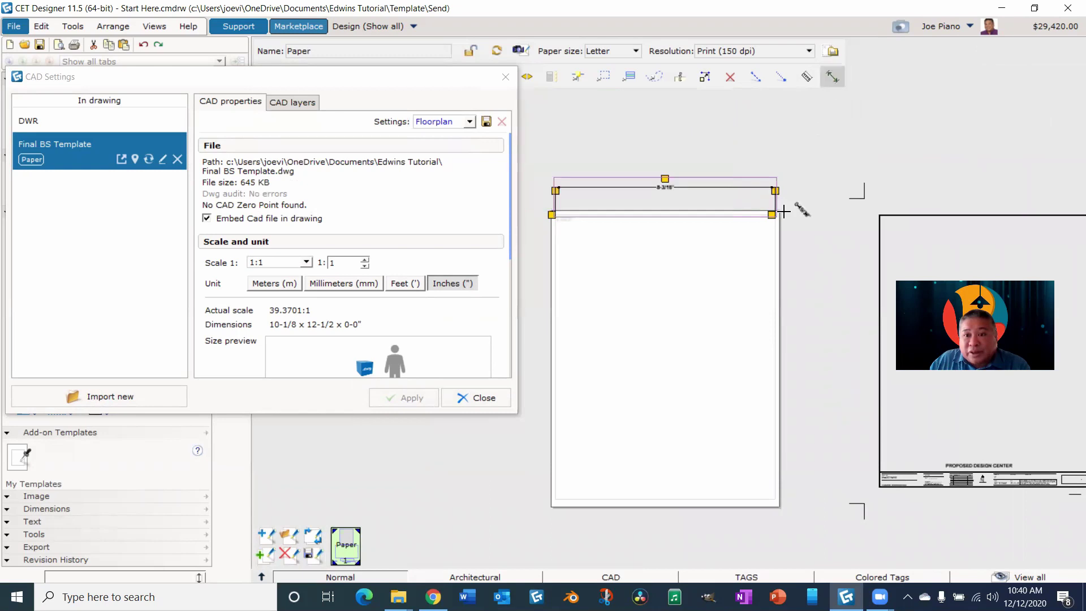
click(774, 214)
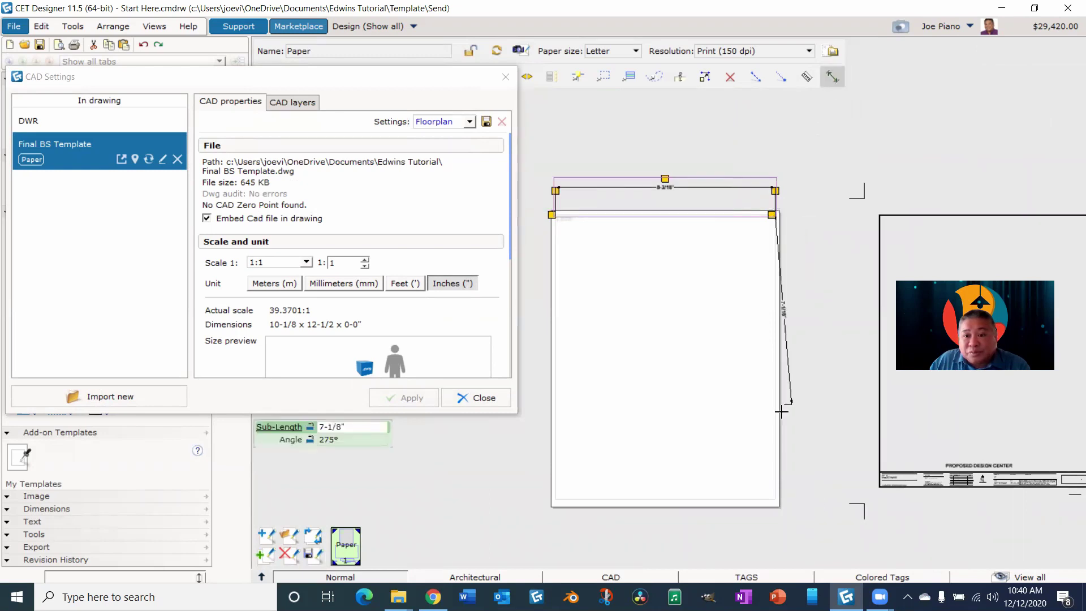
click(770, 496)
click(807, 475)
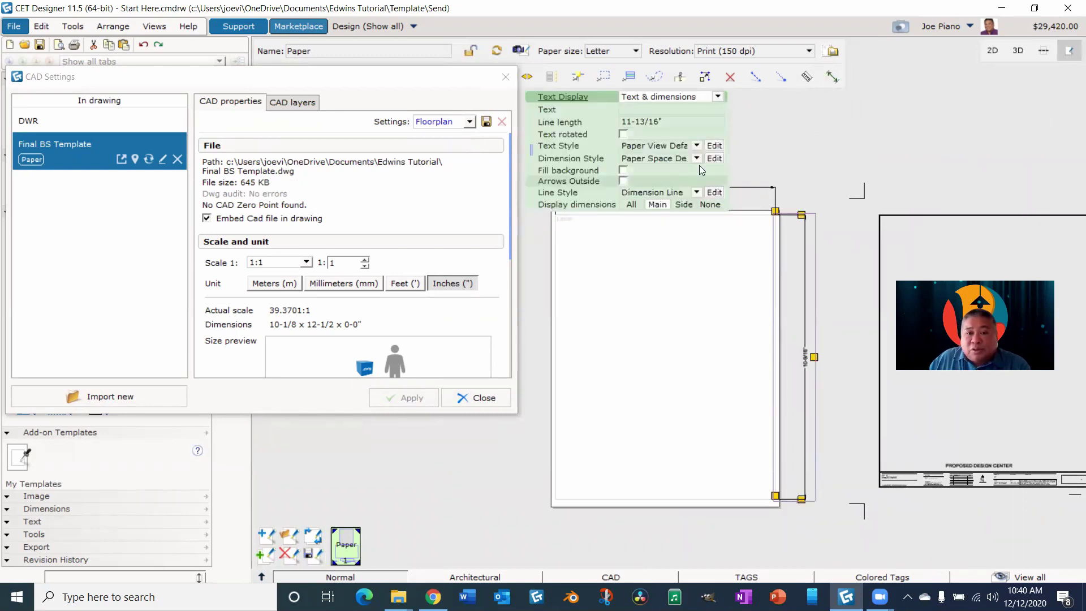
scroll(692, 198, up, 3)
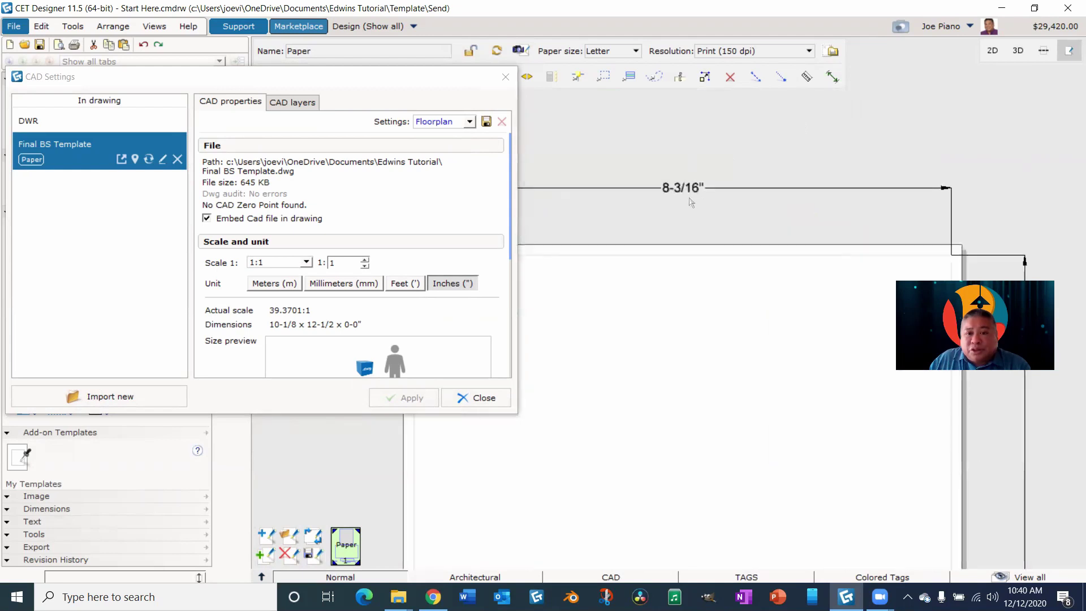
scroll(690, 202, down, 3)
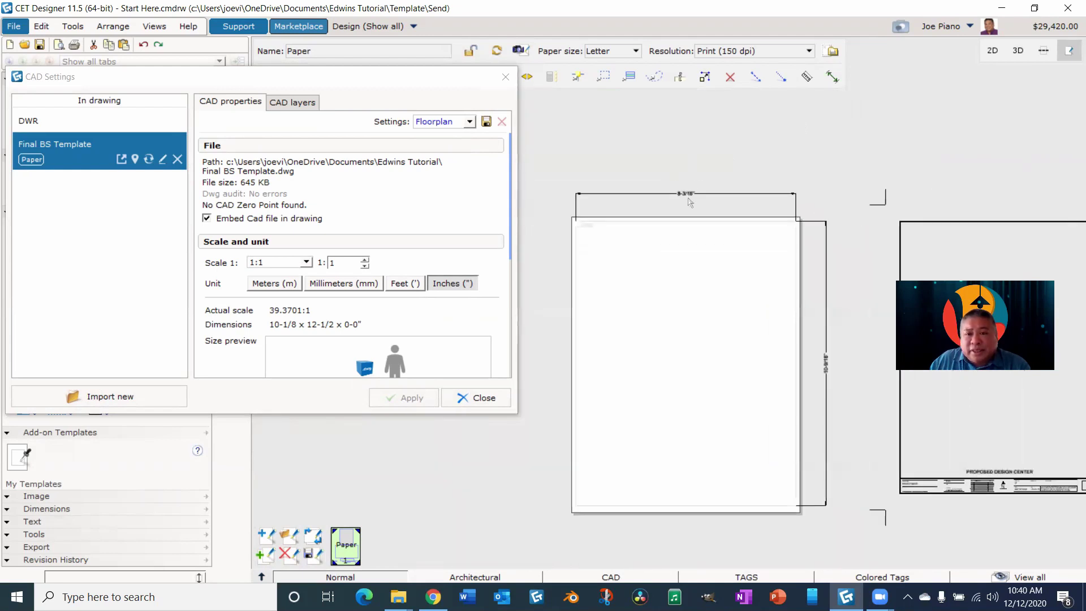
middle_drag(854, 238, 689, 170)
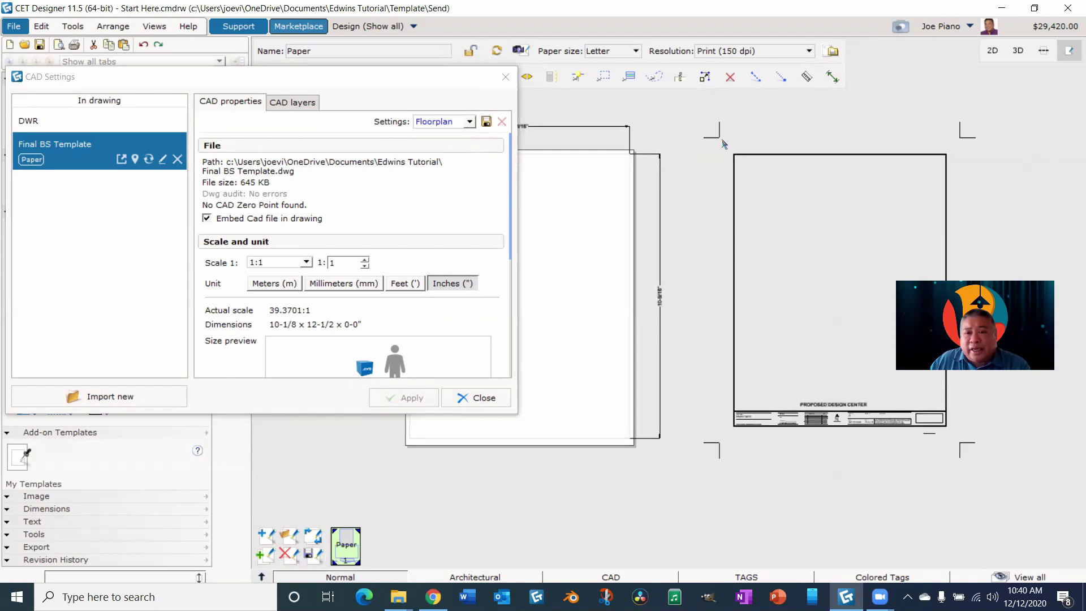
middle_drag(717, 146, 791, 149)
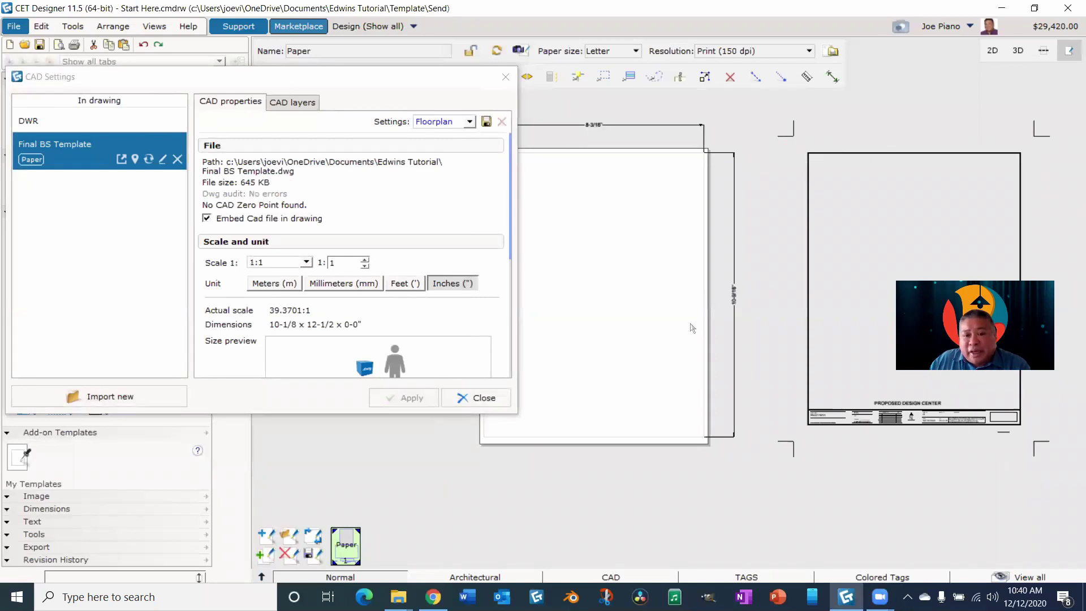
- Drag the title-block sheet over the blank page so it sits inside the outline
scroll(773, 276, up, 2)
scroll(772, 277, down, 3)
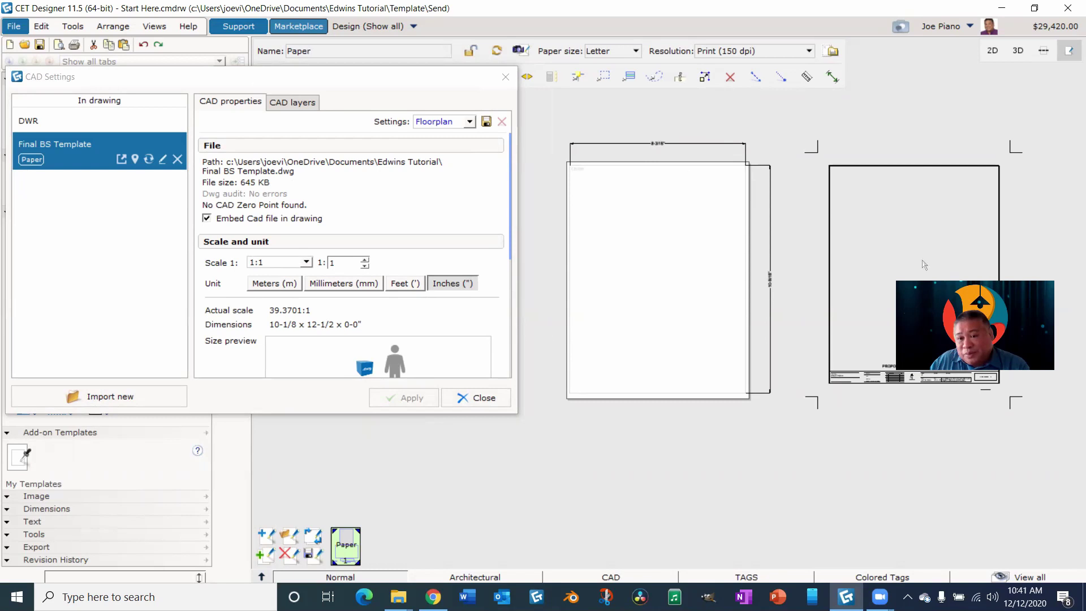
scroll(929, 245, down, 1)
scroll(929, 245, down, 1)
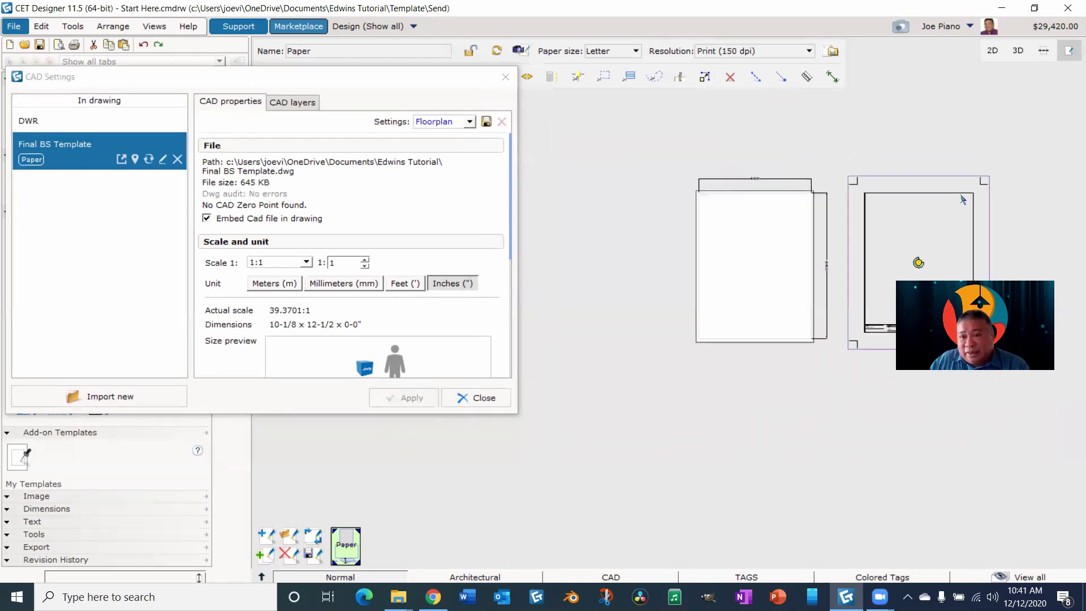
drag(961, 193, 786, 185)
scroll(787, 195, up, 2)
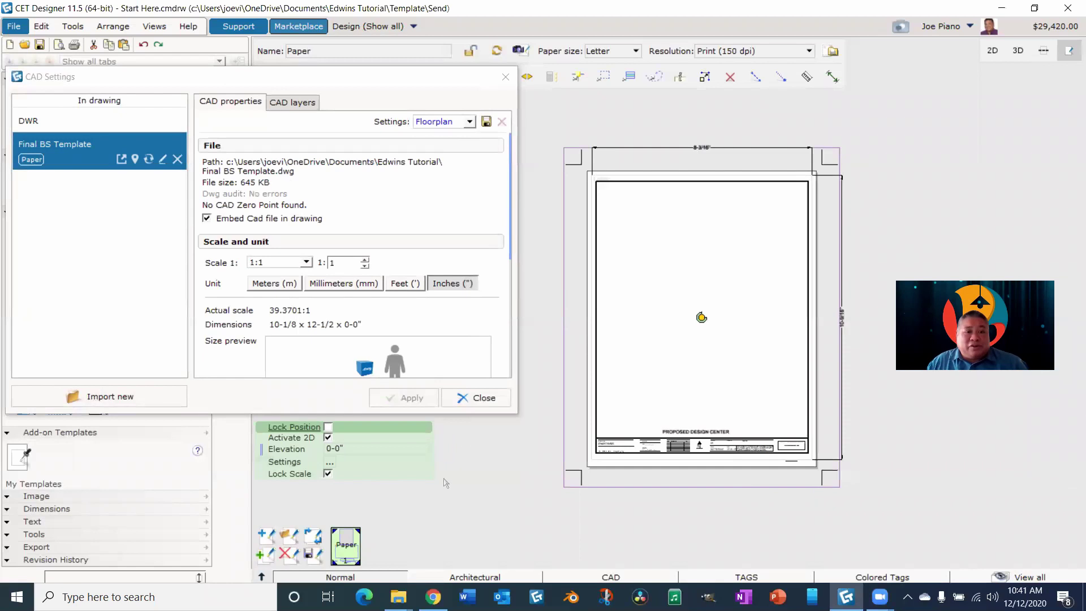
- Close CAD Settings and deselect the position-locked title block
click(475, 397)
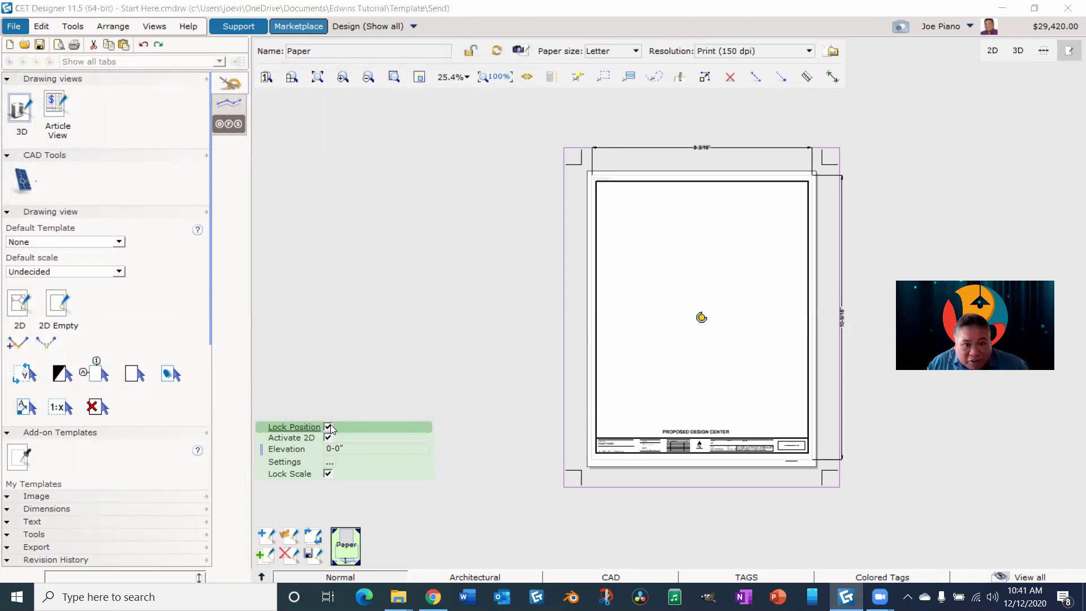
click(453, 399)
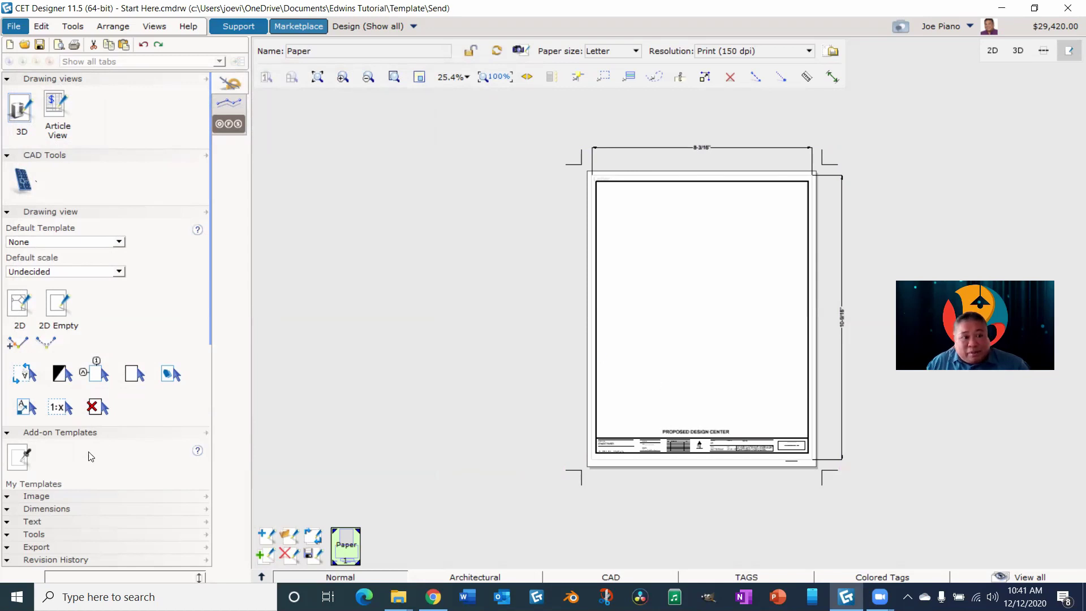
scroll(91, 456, down, 5)
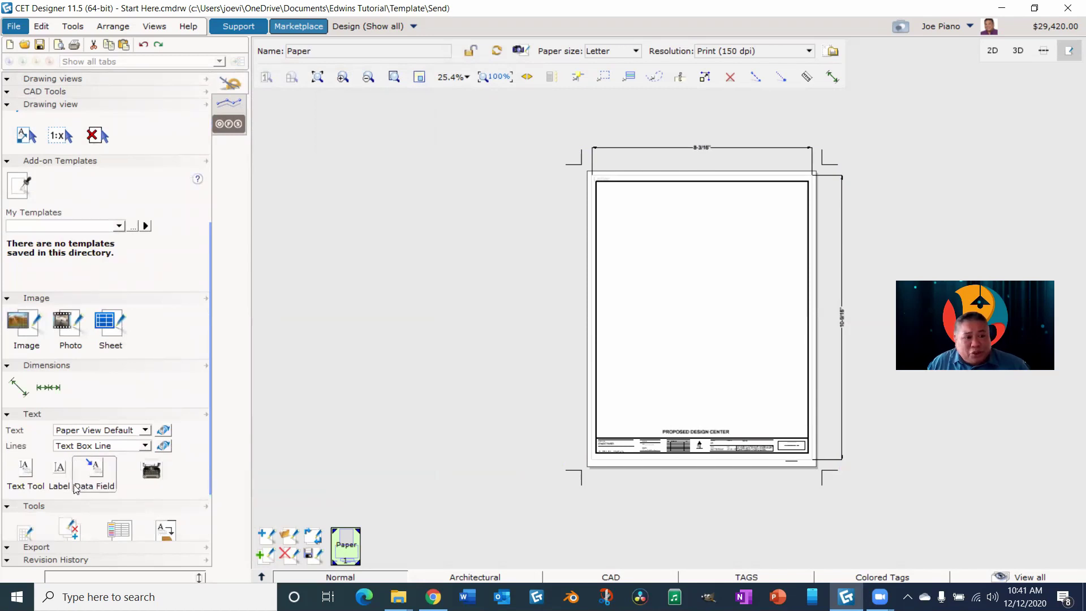
- Place and size a new text box on the page
click(26, 477)
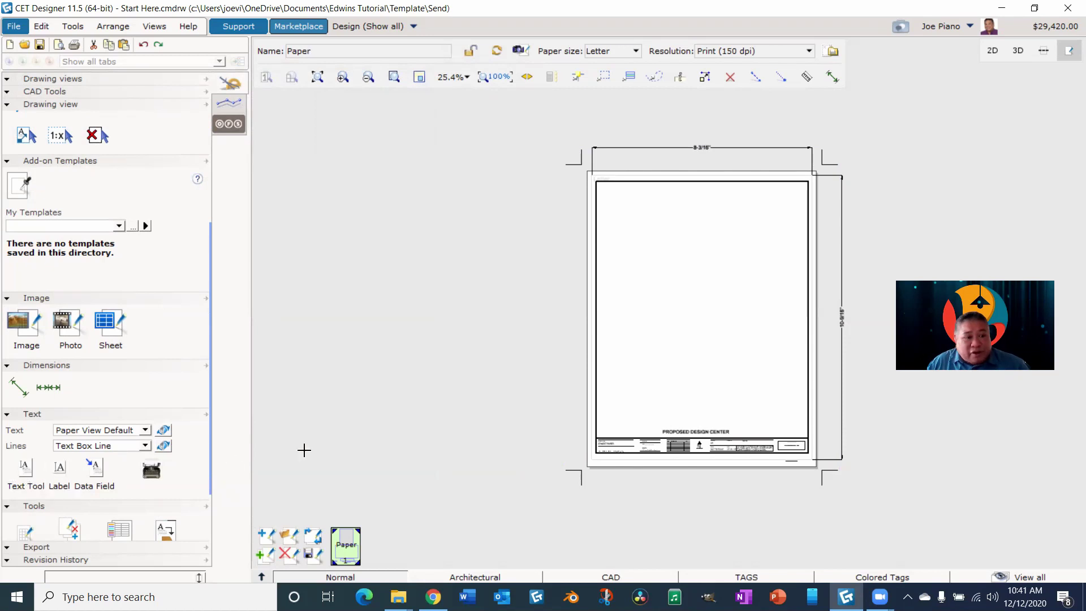
click(632, 381)
scroll(639, 360, down, 3)
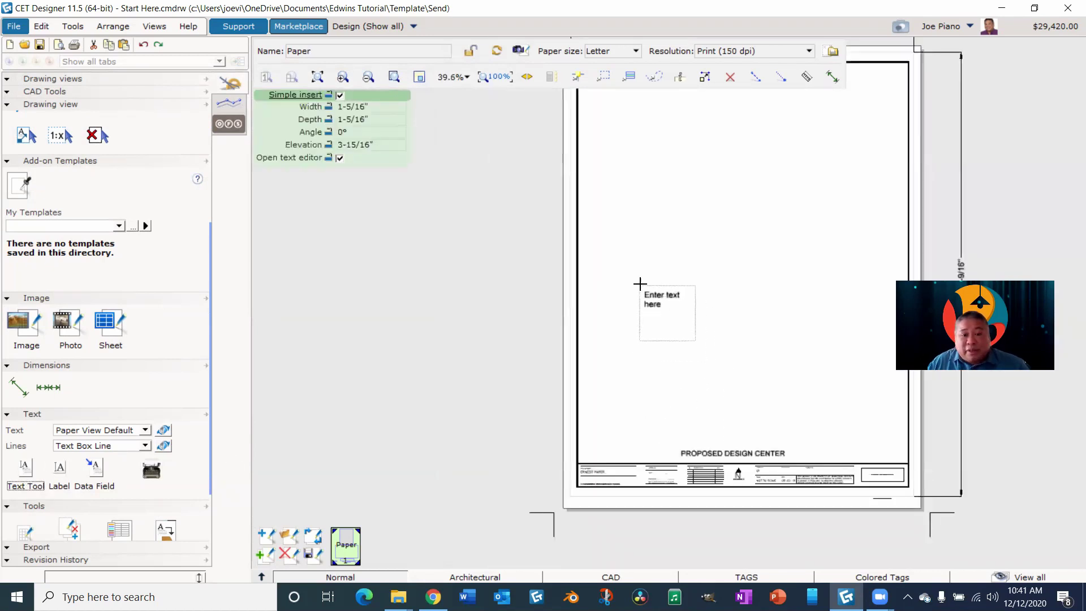
drag(639, 285, 851, 366)
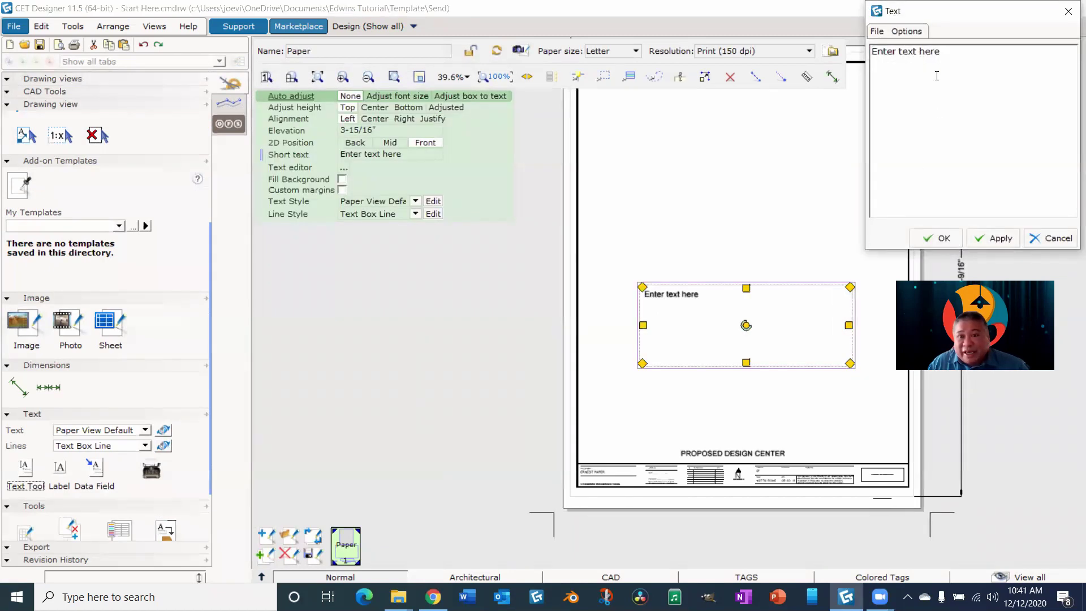
- Replace the 'Enter text here' placeholder with 'Furniture Plan'
triple_click(942, 59)
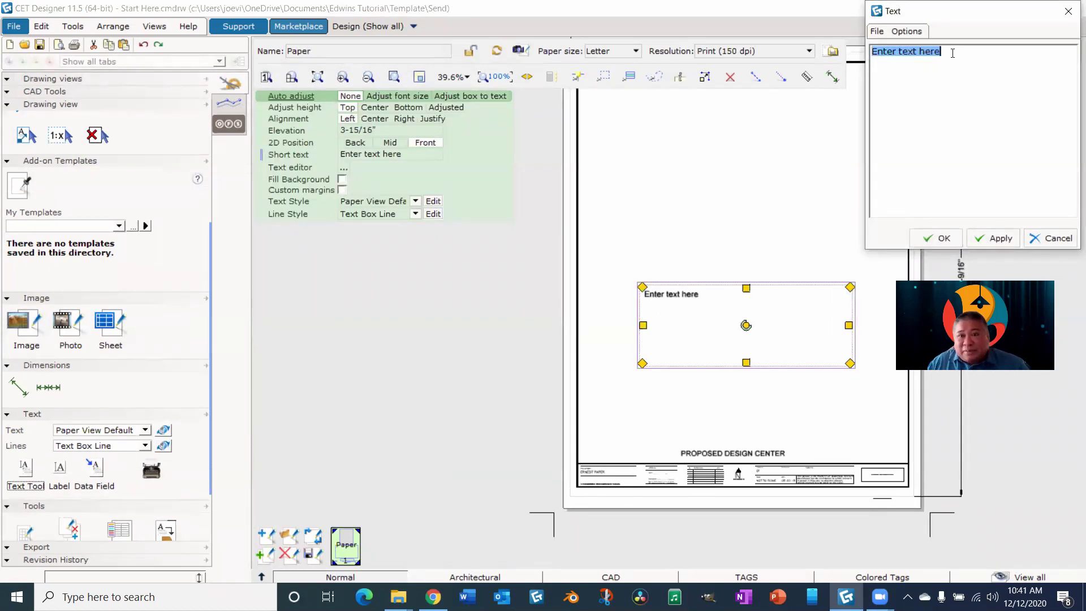
drag(952, 53, 877, 53)
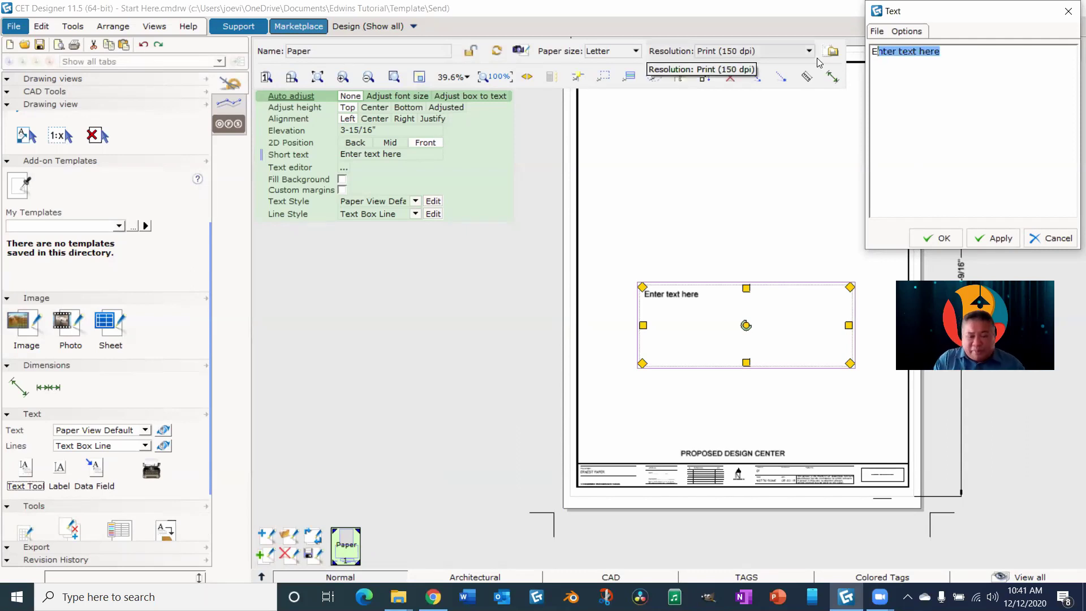
key(BackSpace)
key(BackSpace)
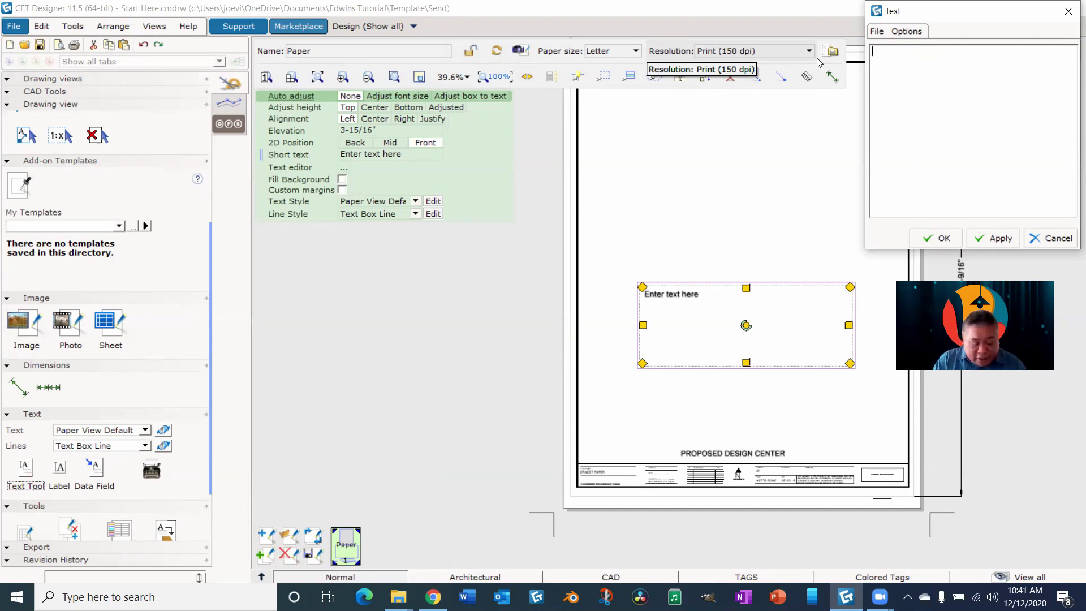
text(Furni)
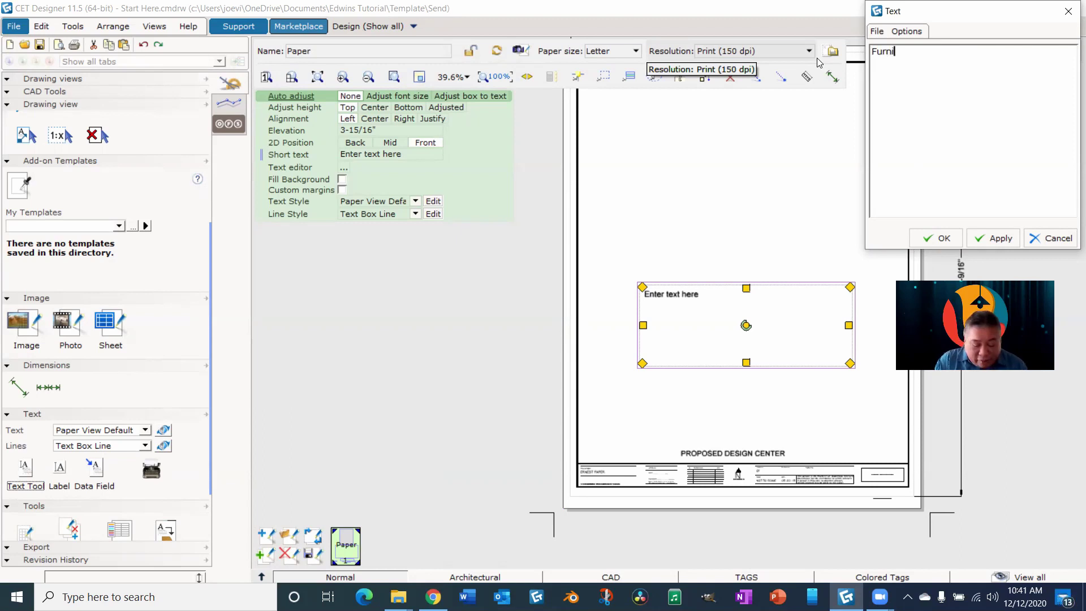
text(ture Plan)
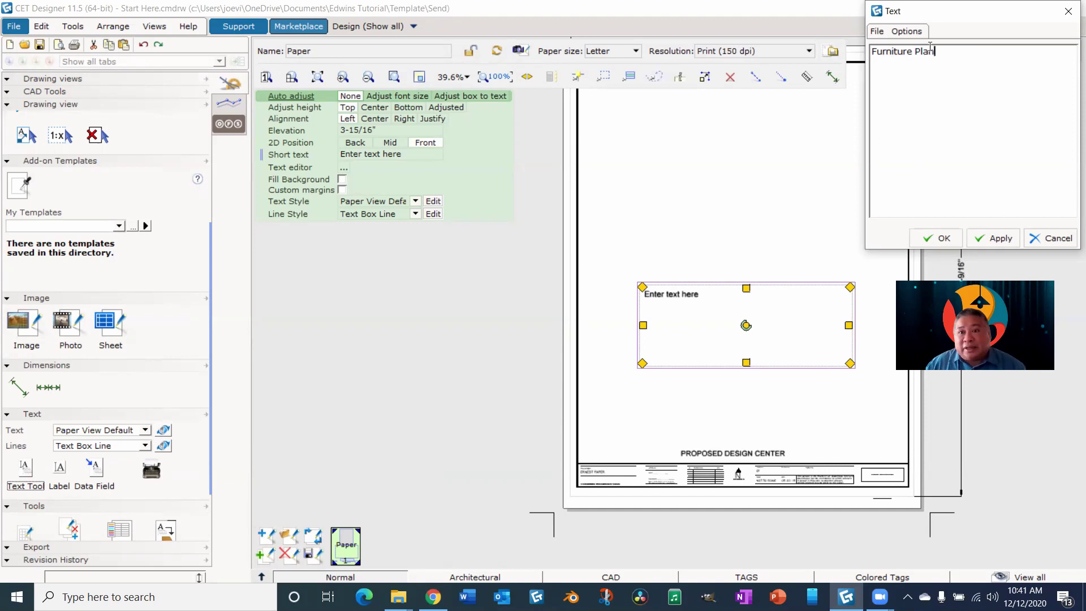
click(944, 241)
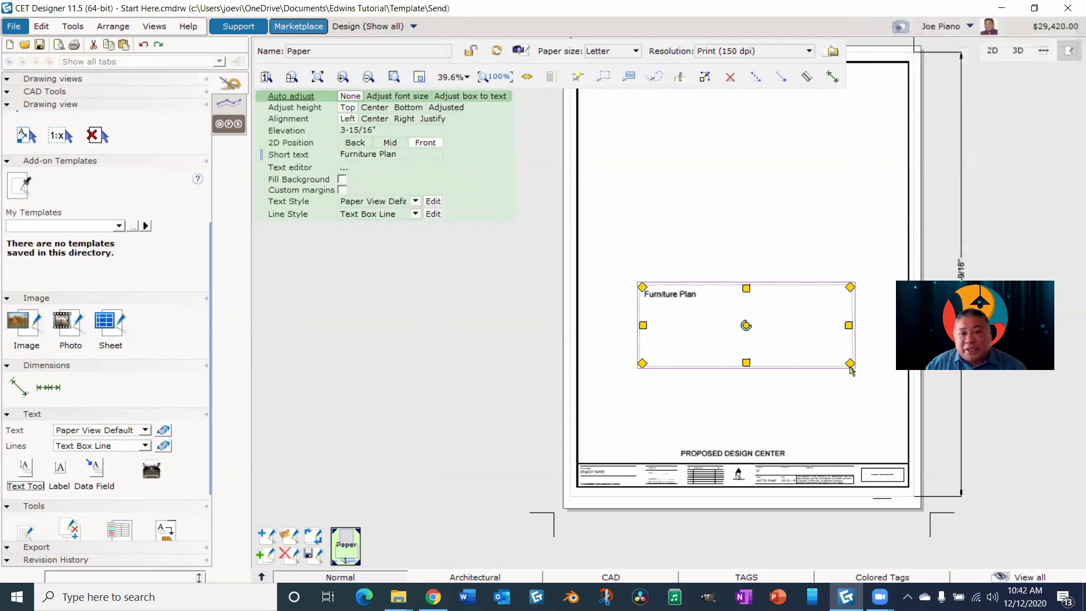
- Shrink the Furniture Plan text box and give it a filled background
drag(849, 363, 804, 352)
scroll(704, 476, up, 3)
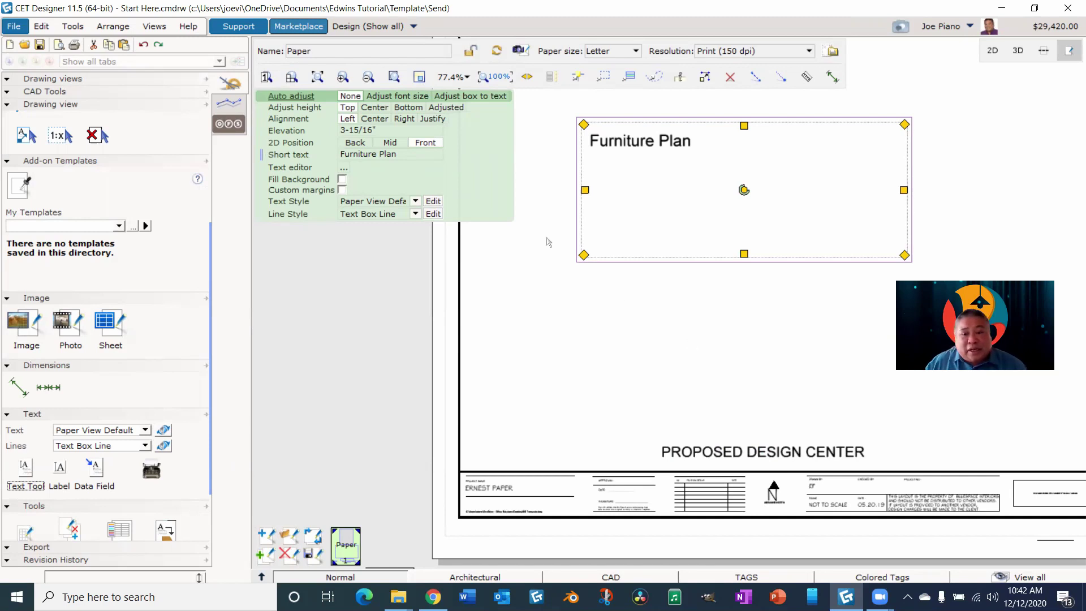
click(342, 180)
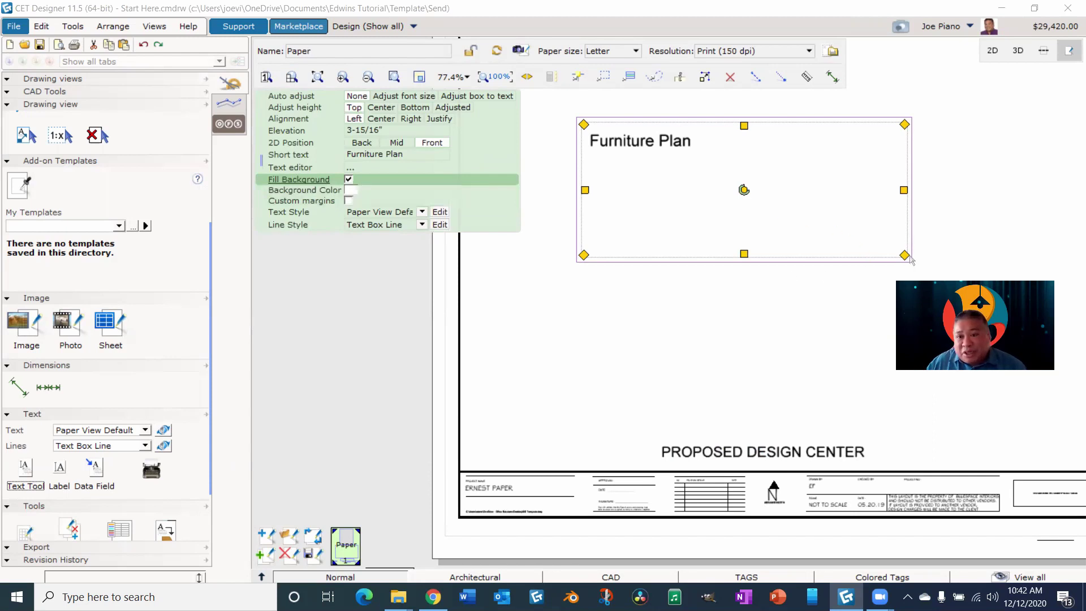
drag(904, 255, 859, 188)
- Move the box just above the title block and center-align its text
drag(656, 153, 730, 445)
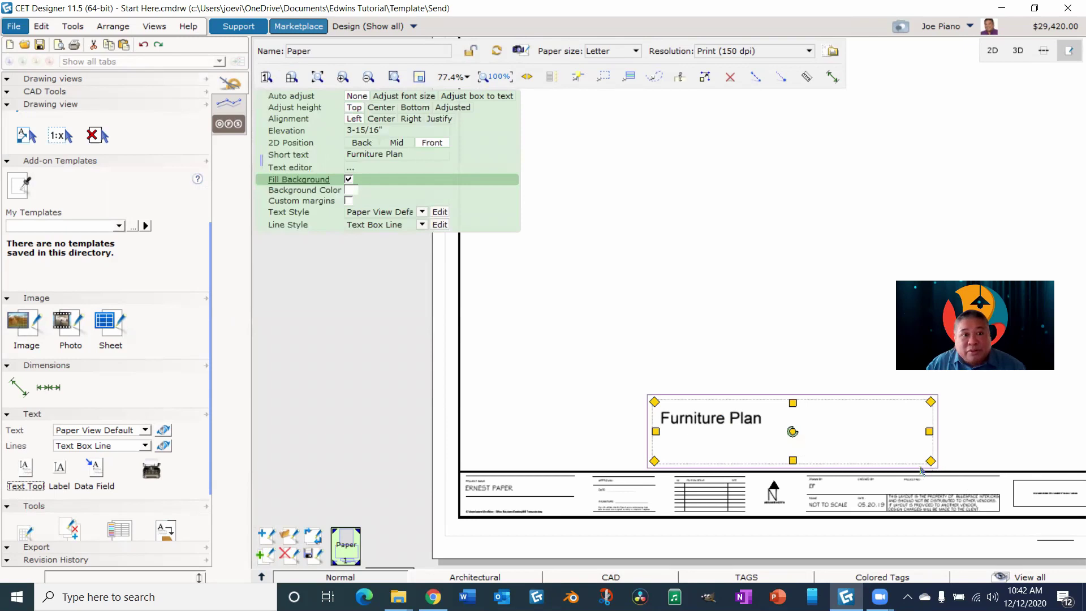
click(398, 143)
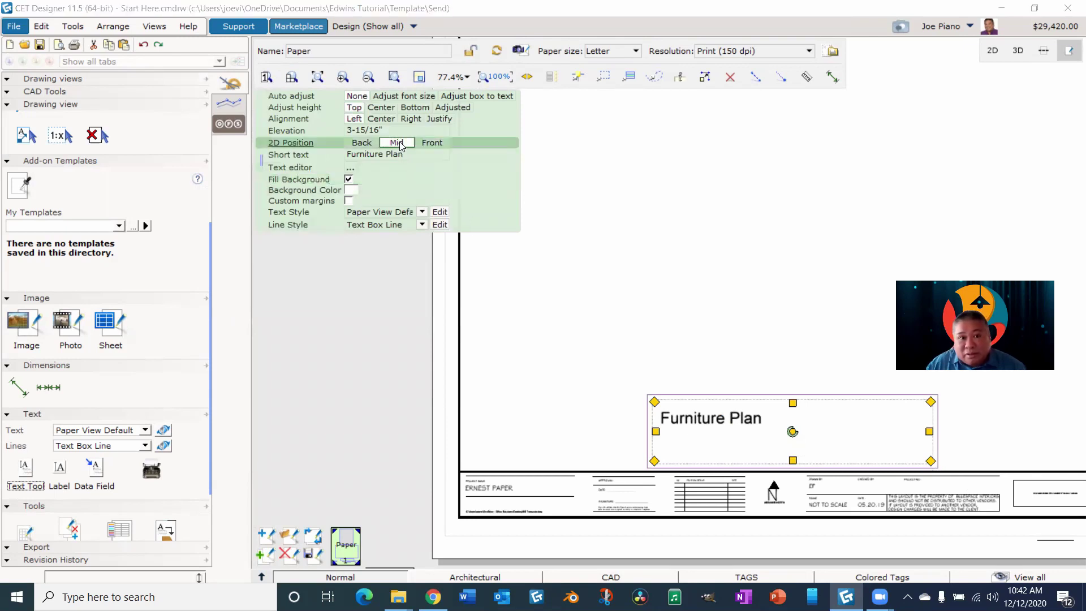
click(688, 428)
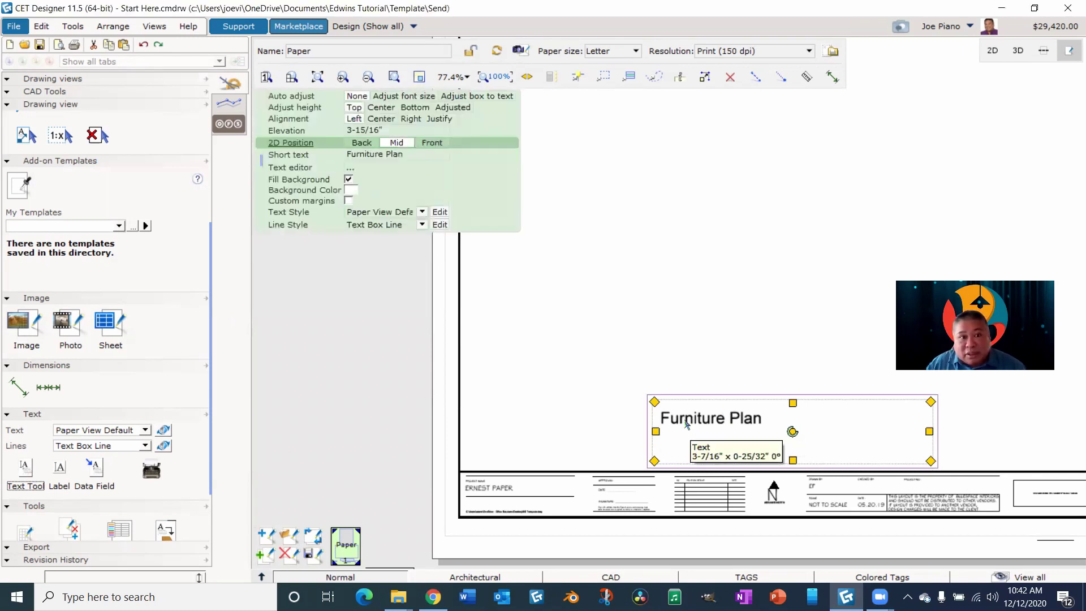
click(436, 143)
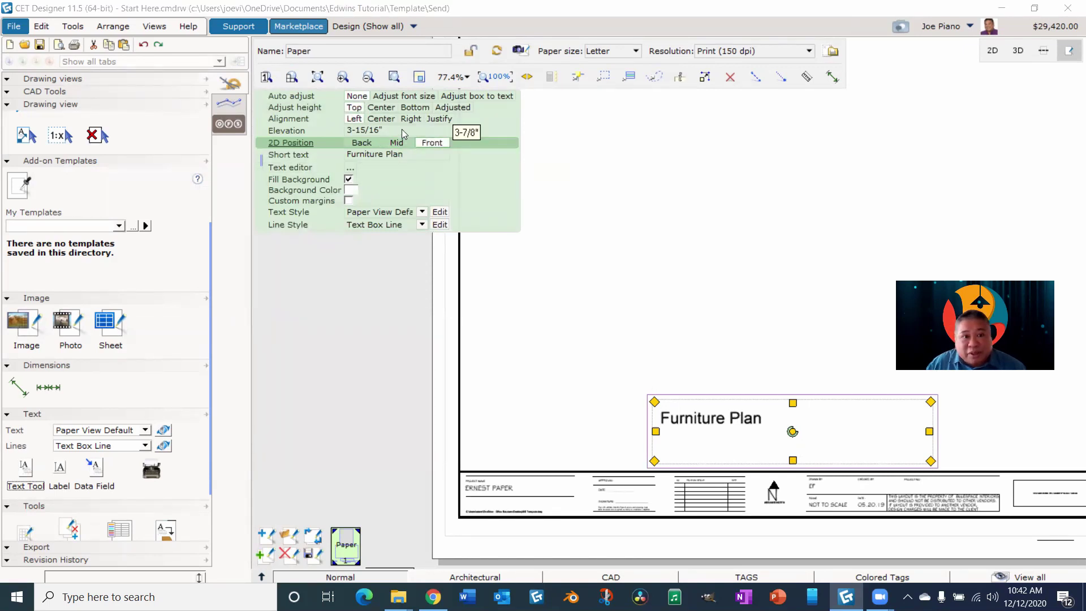
click(373, 118)
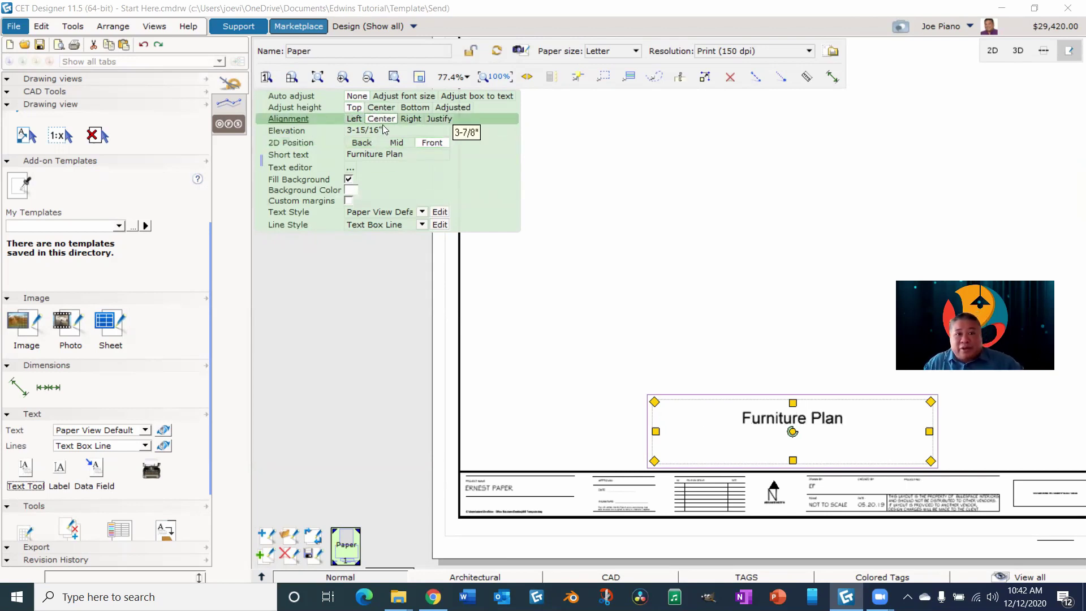
click(620, 395)
click(871, 445)
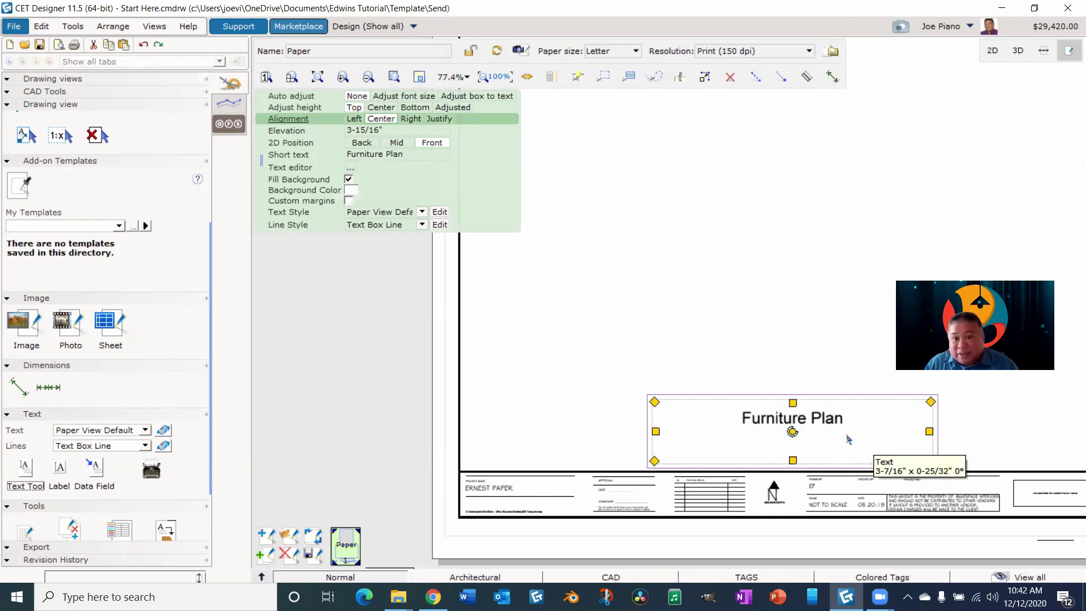
- Lock the Furniture Plan text box's position, then zoom in on the title block
right_click(840, 439)
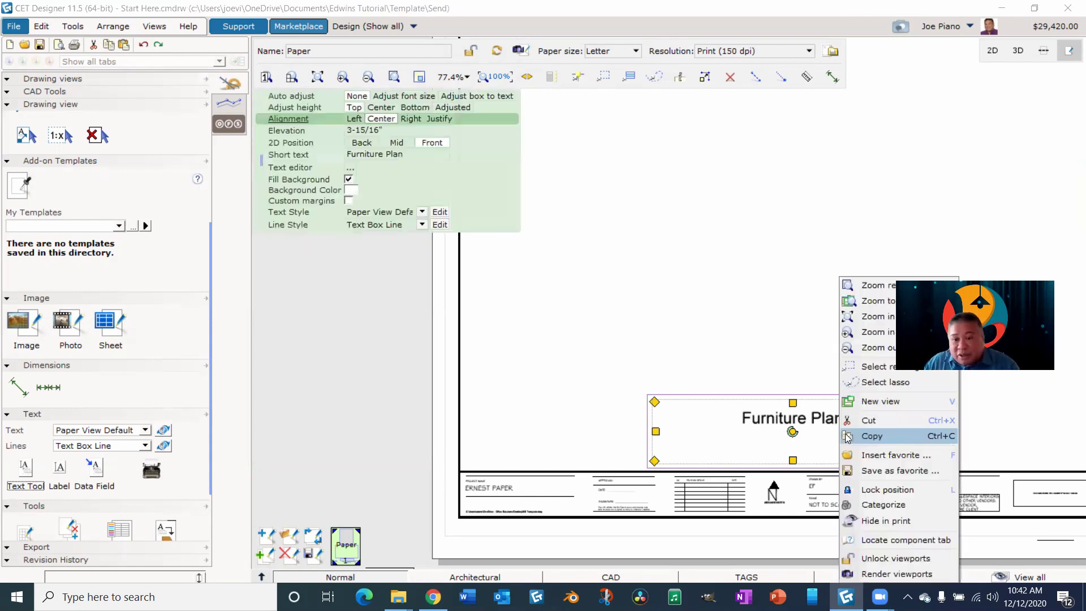
click(938, 491)
click(785, 360)
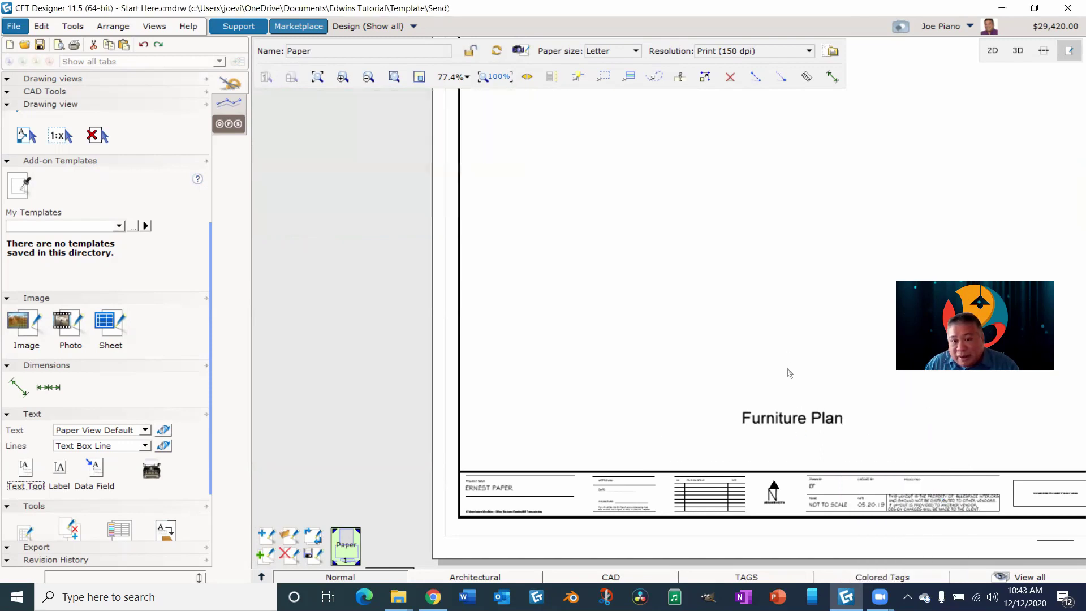
click(797, 423)
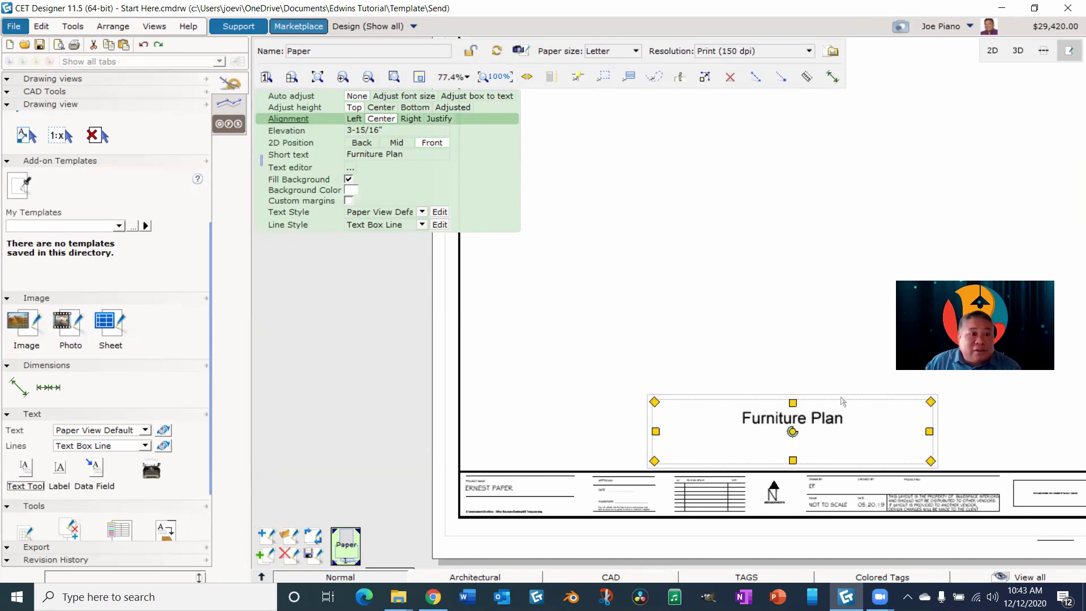
key(Escape)
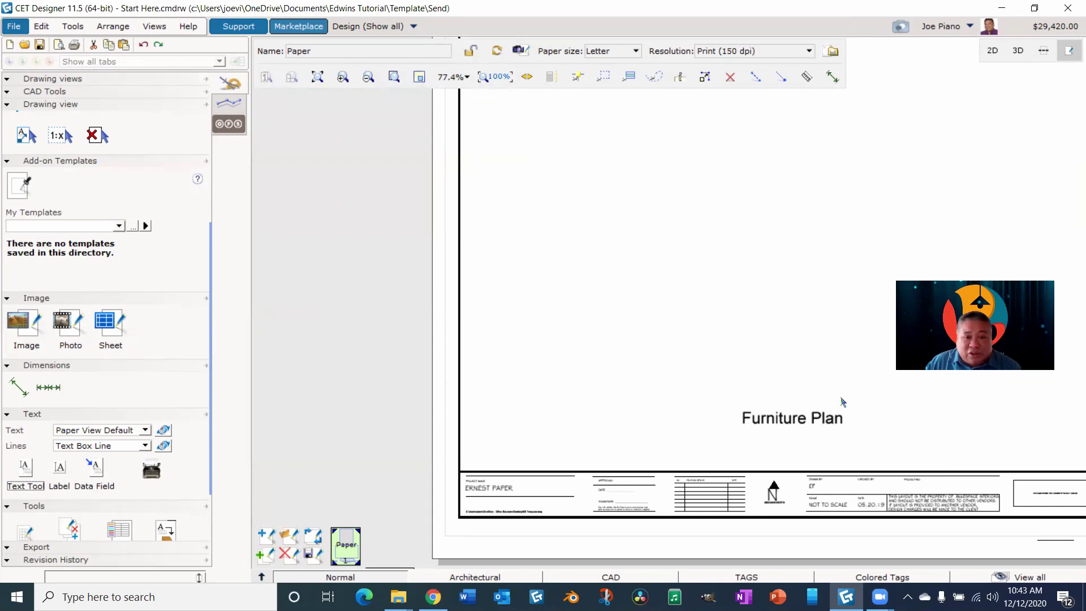
scroll(835, 435, up, 1)
scroll(836, 435, down, 1)
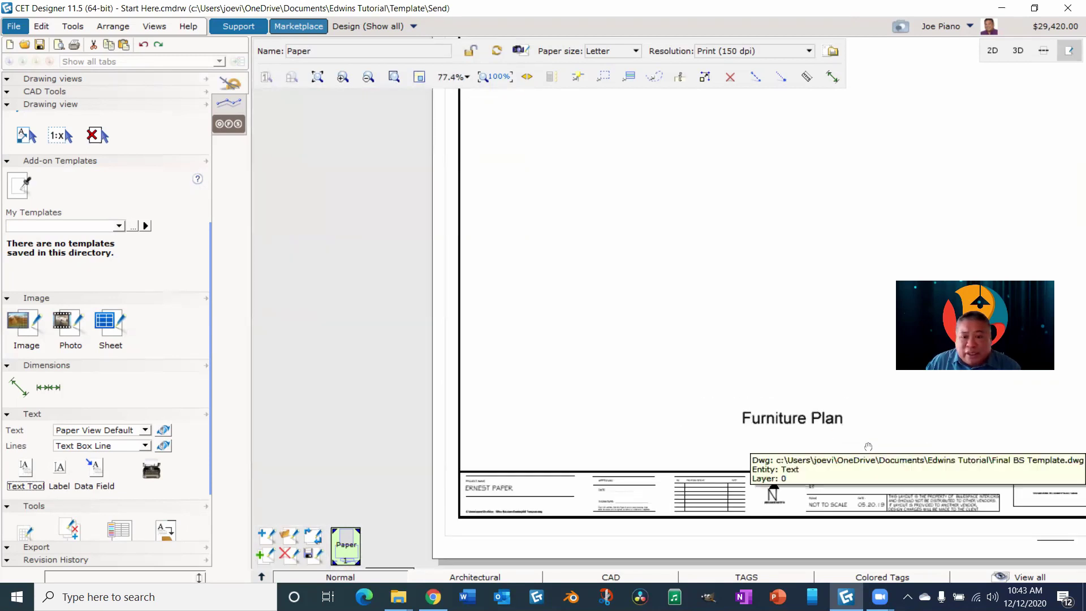
middle_drag(868, 447, 646, 349)
scroll(639, 390, up, 3)
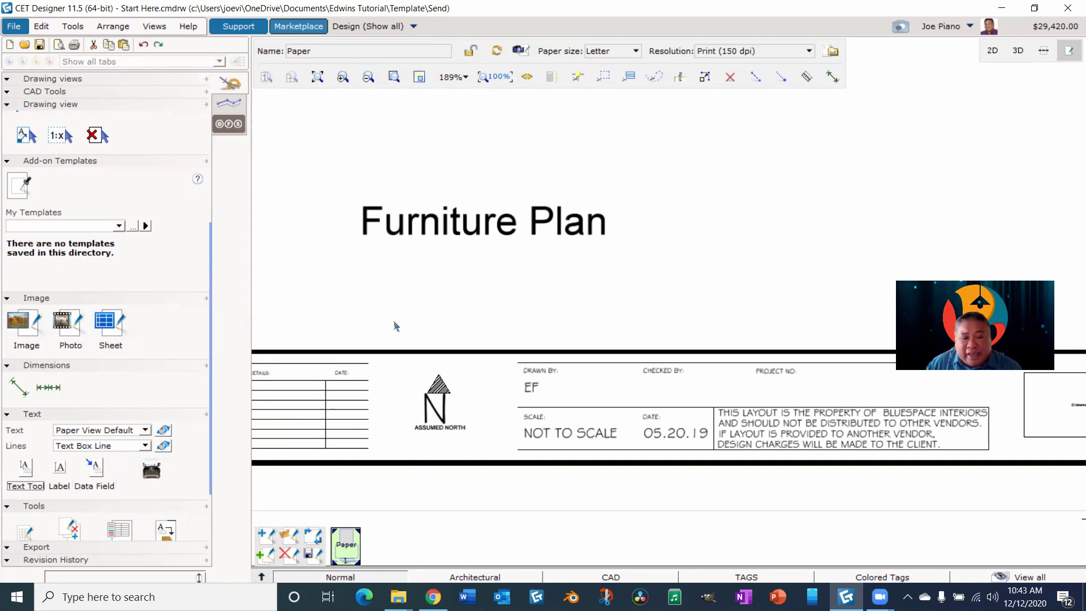
- In Project Info, set project name 'Office' and contract number 'Project'
click(72, 29)
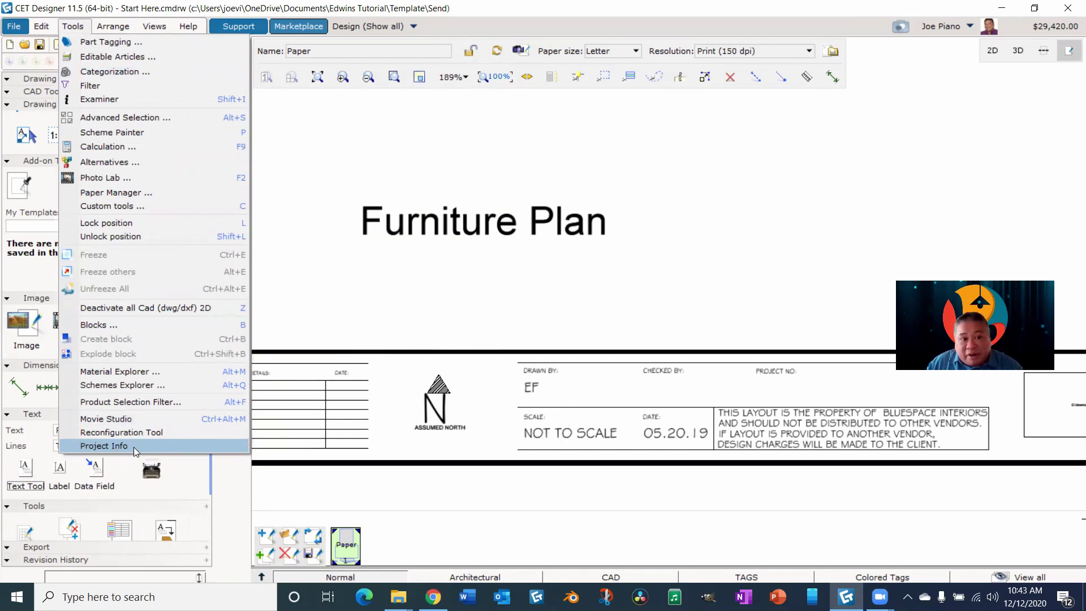
click(134, 447)
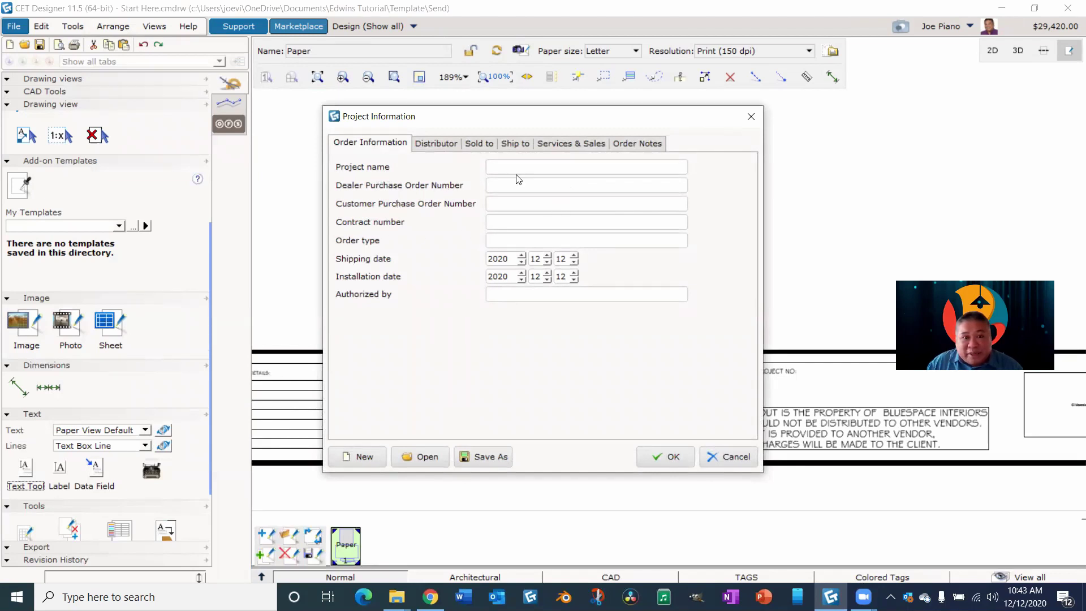
click(502, 170)
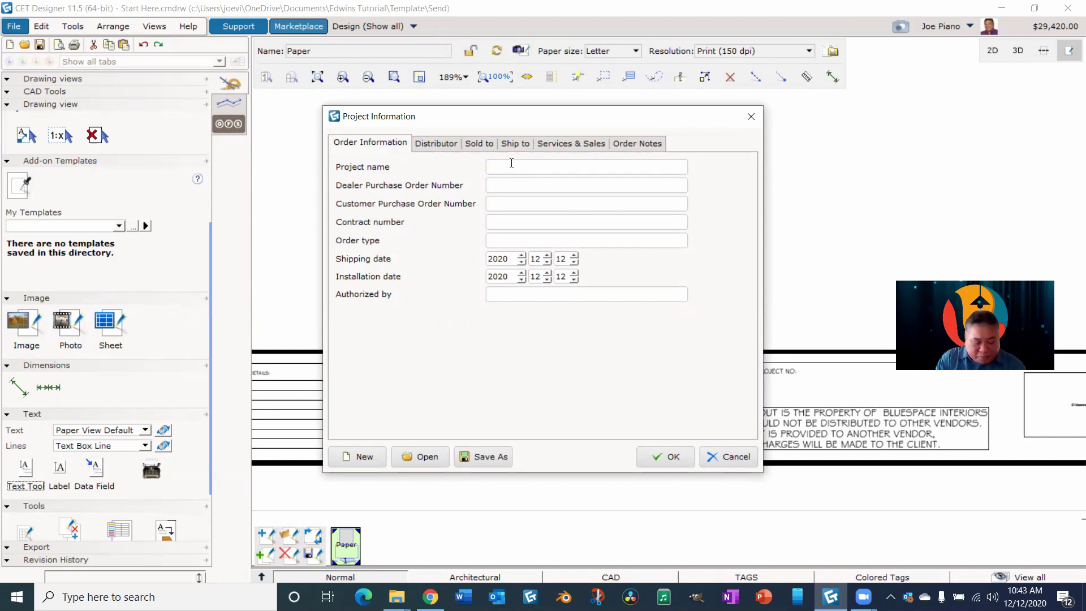
text(Office)
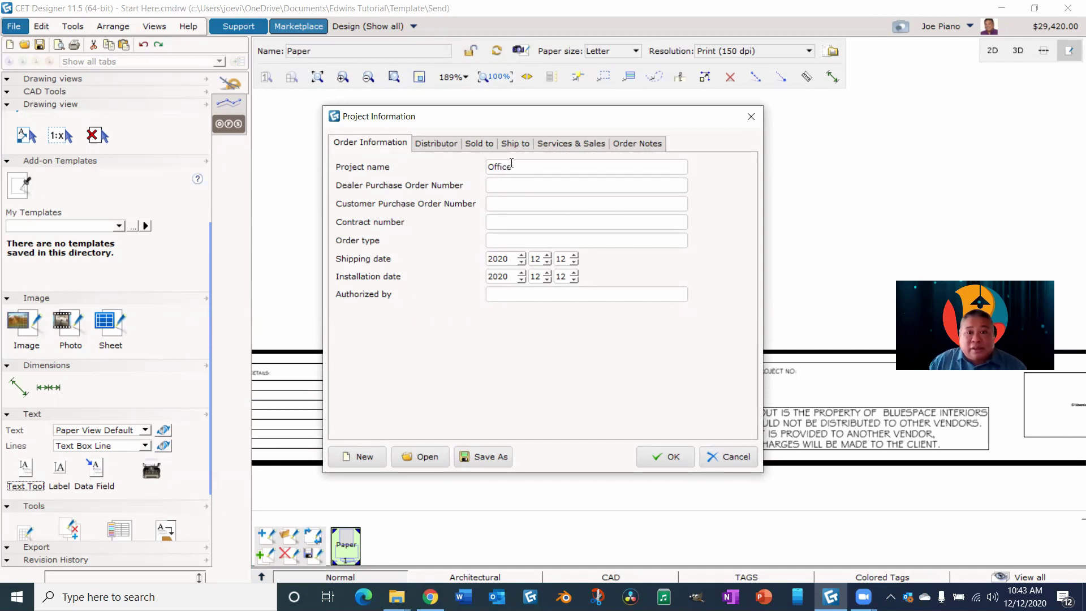
click(502, 223)
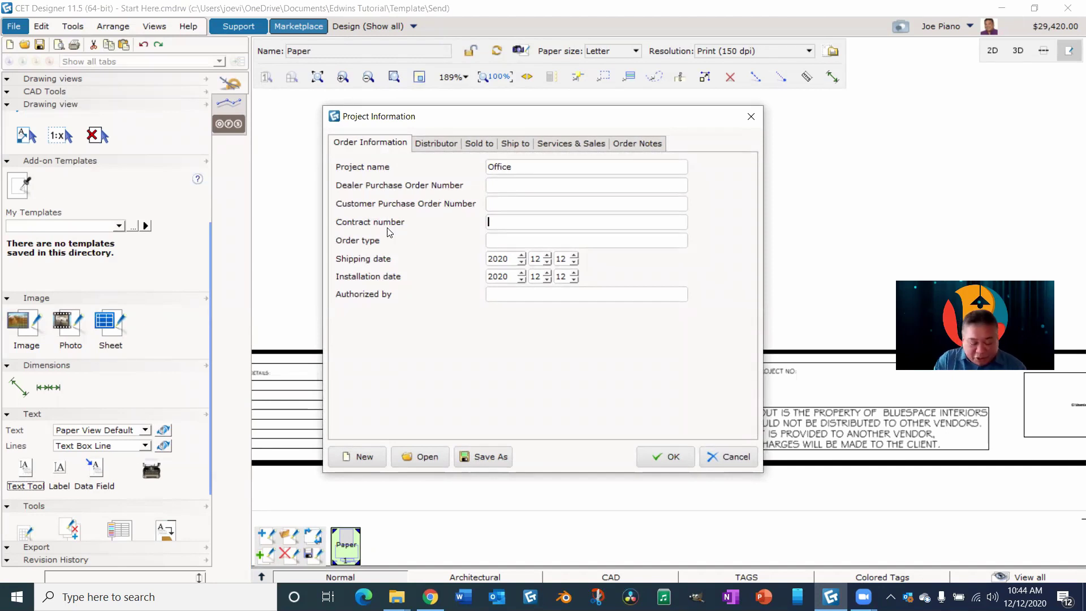
text(Pro)
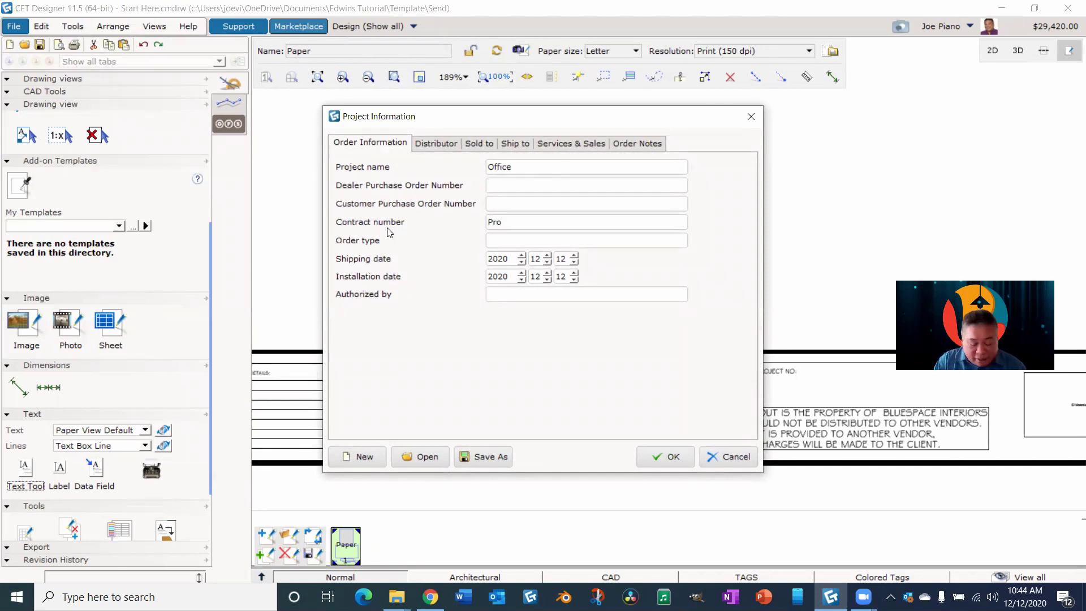
text(ject)
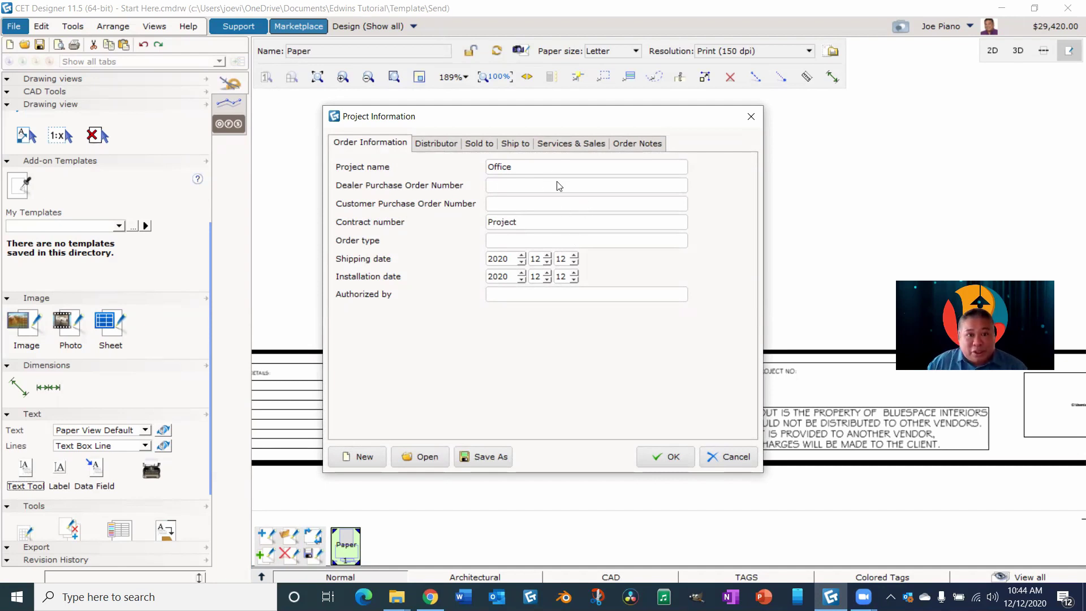
click(522, 148)
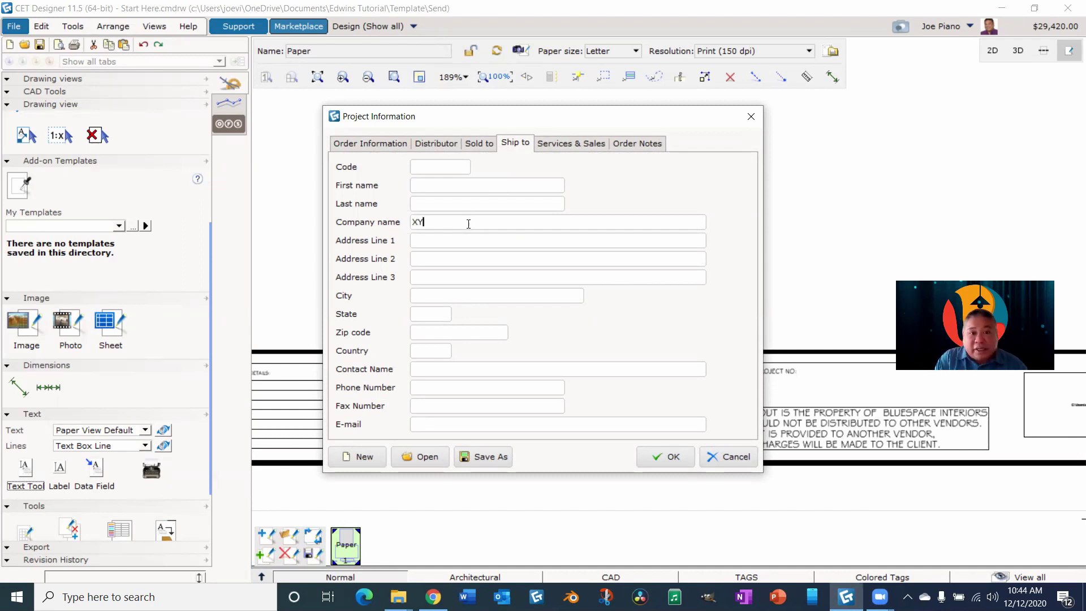
- Enter 'Z Company' as the Ship-to company and step through the address fields
text(Z )
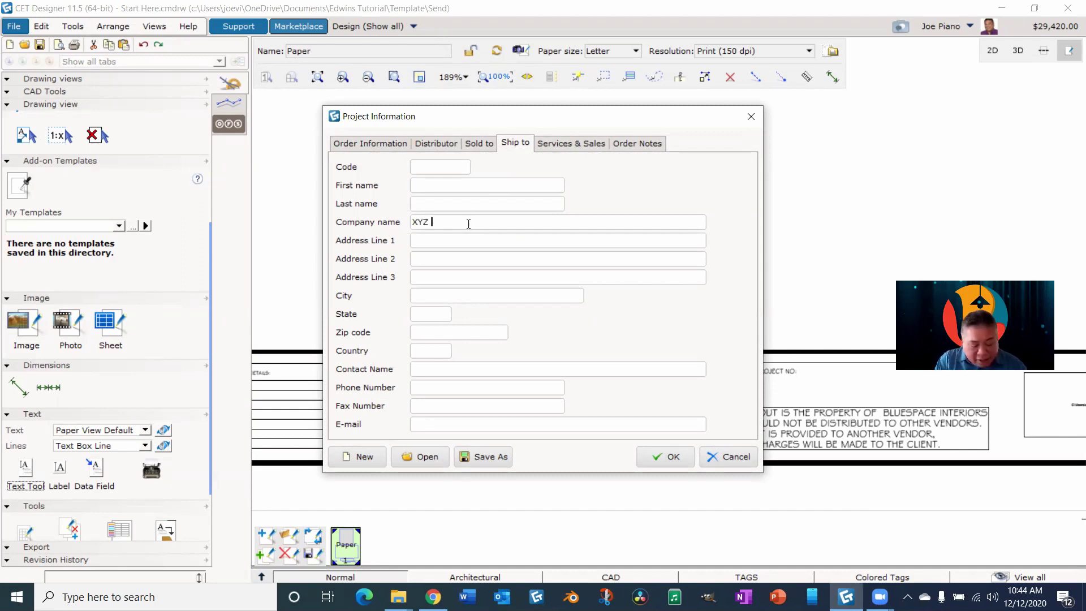
text(Compan)
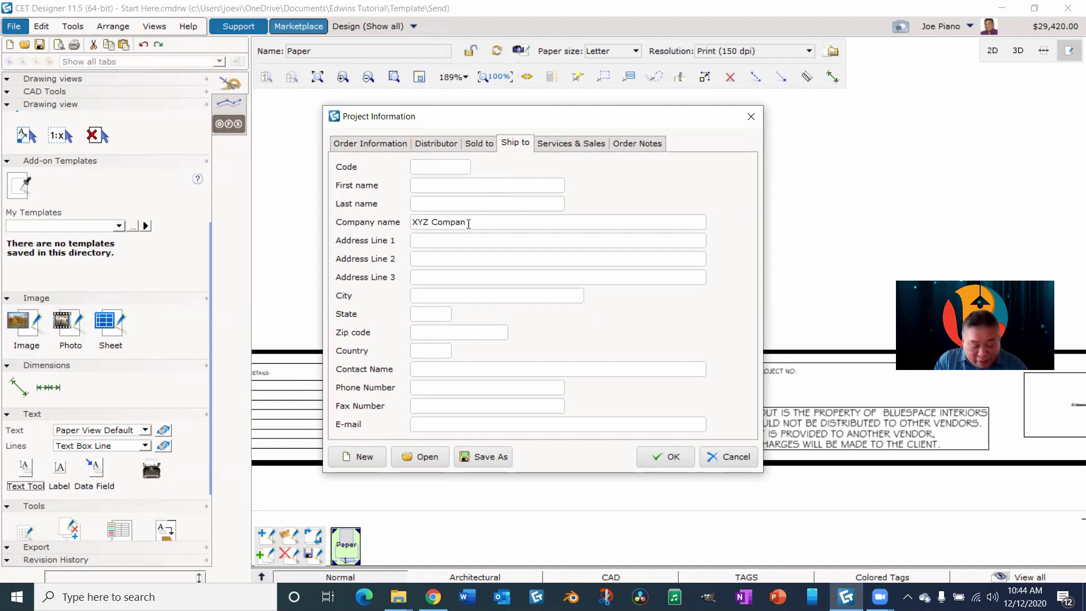
text(y)
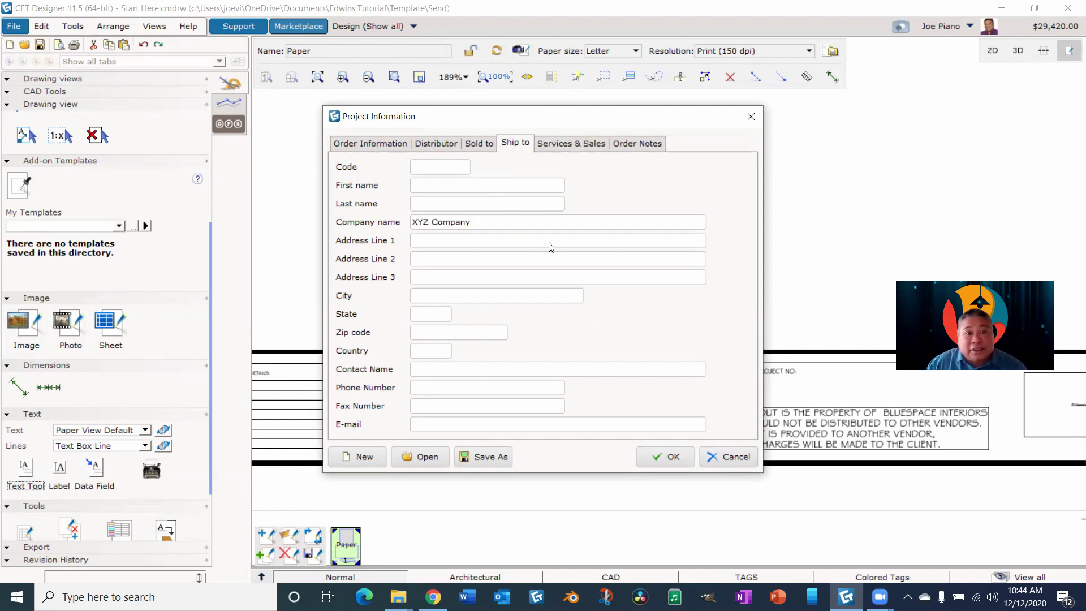
click(508, 241)
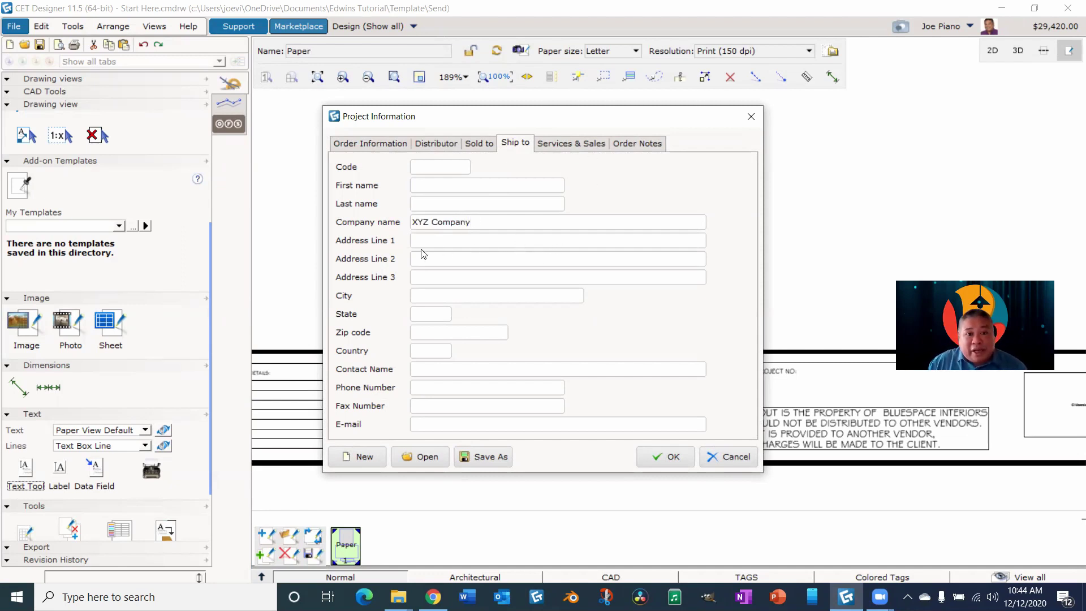
click(432, 297)
click(428, 316)
- Set Top Note 1 to 'Revision #1' and confirm the project information
click(620, 145)
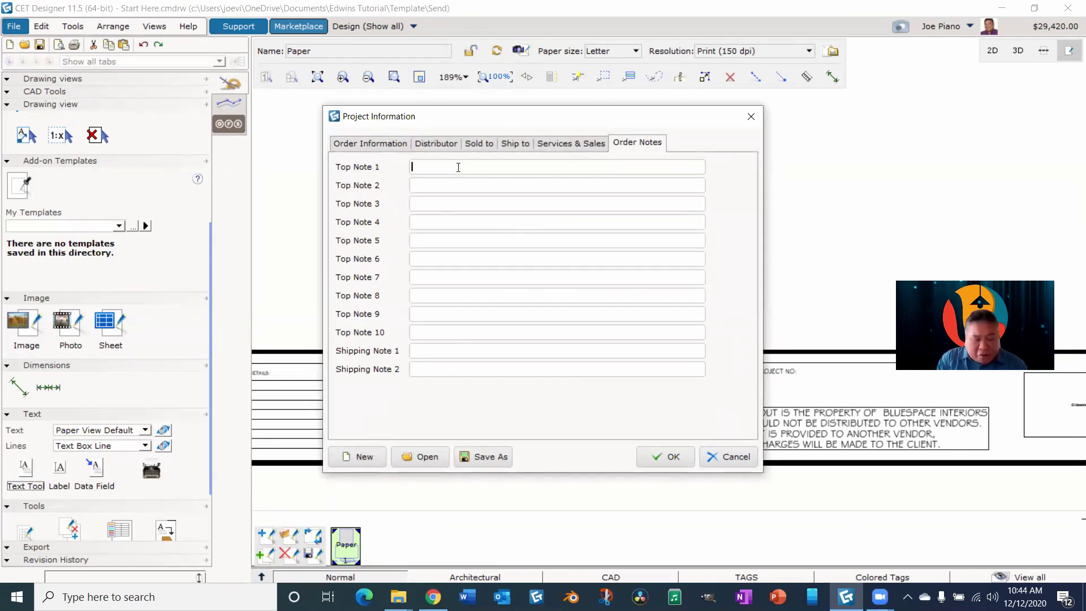
text(Revision #1)
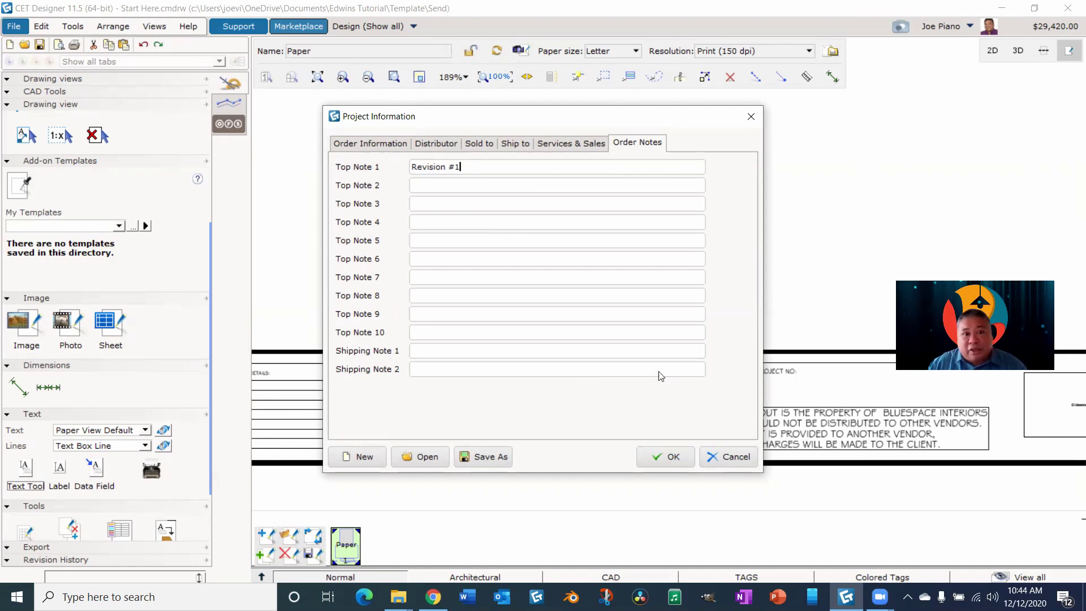
click(673, 457)
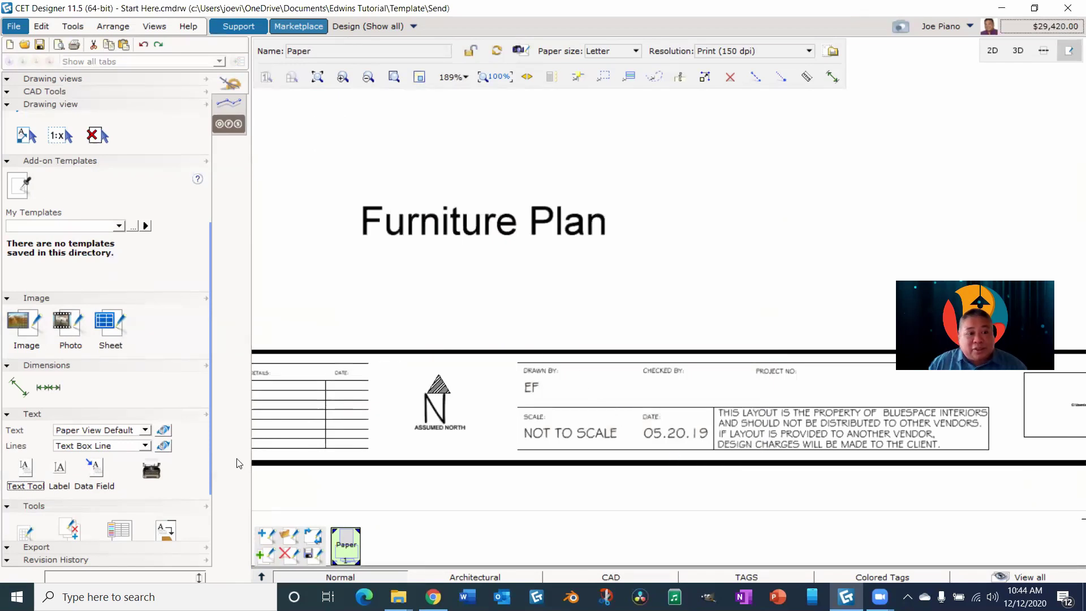
- Draw a Data Field box across the top right of the letter page
scroll(203, 491, down, 3)
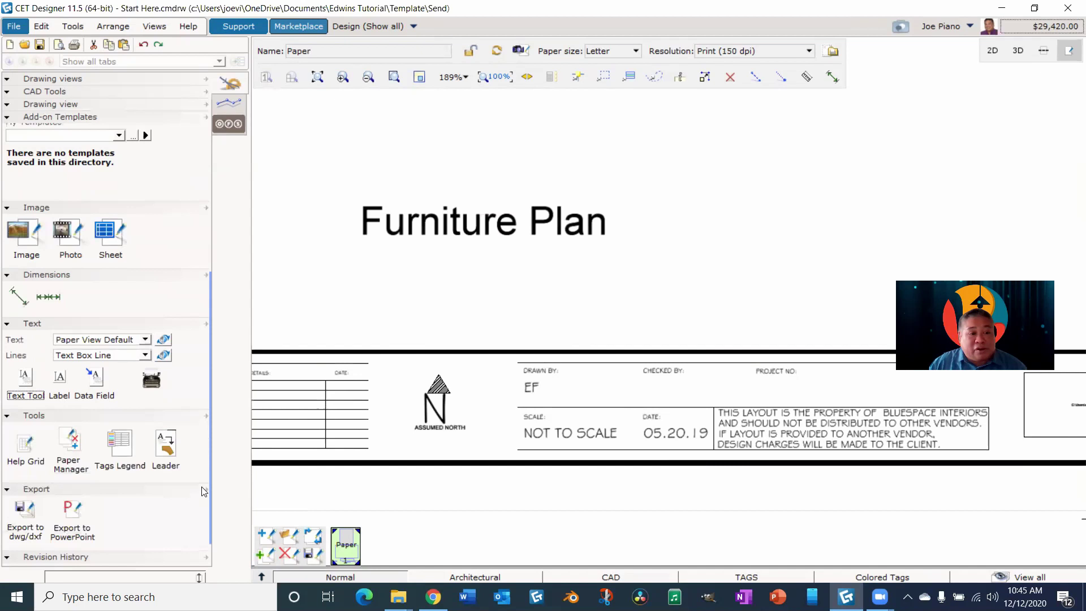
scroll(204, 491, down, 1)
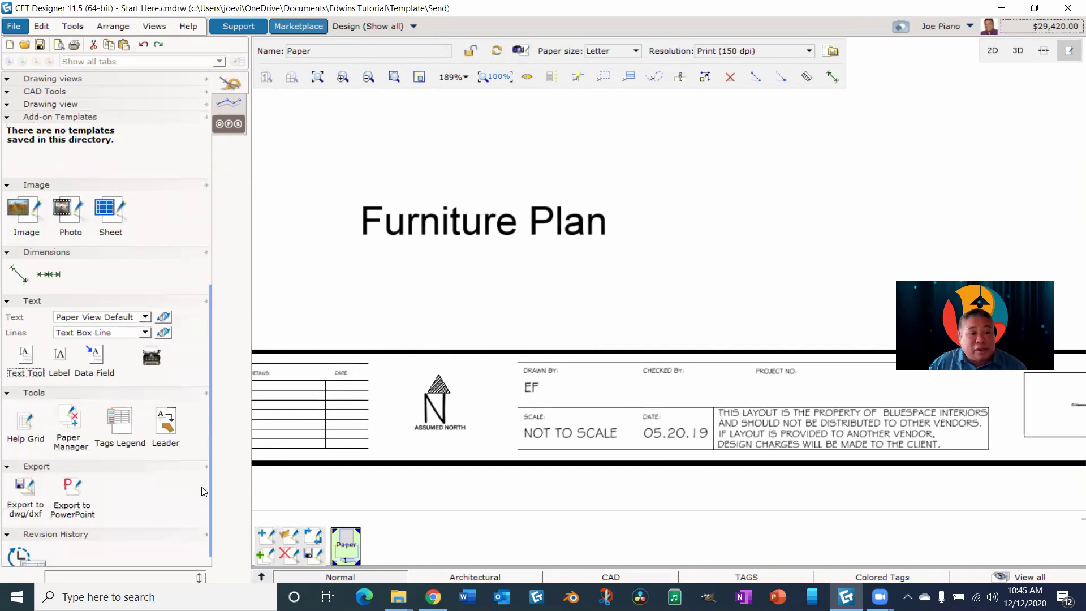
click(92, 355)
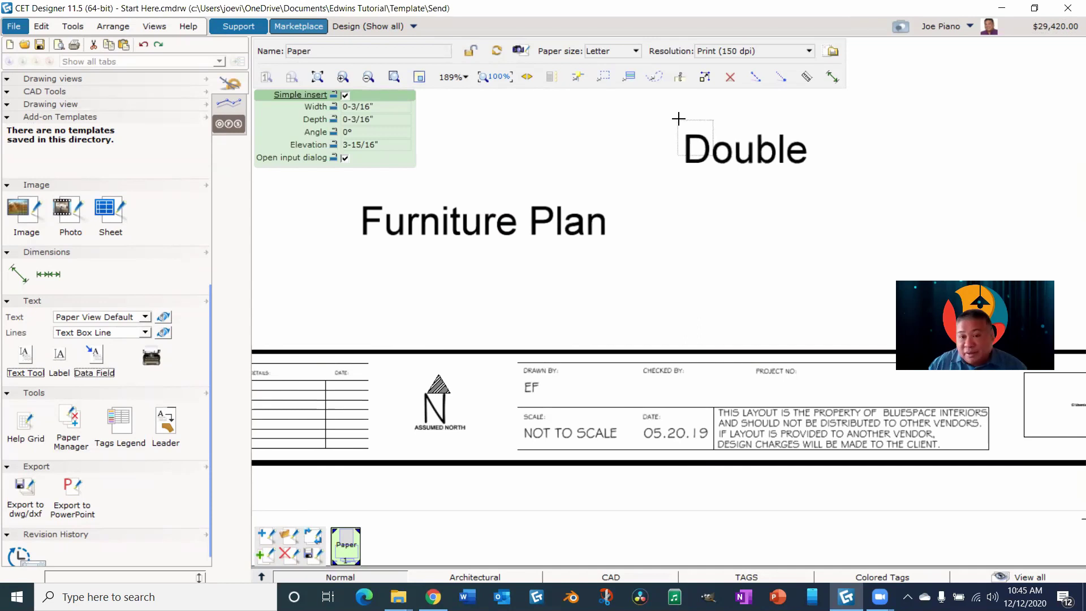
drag(678, 118, 1023, 243)
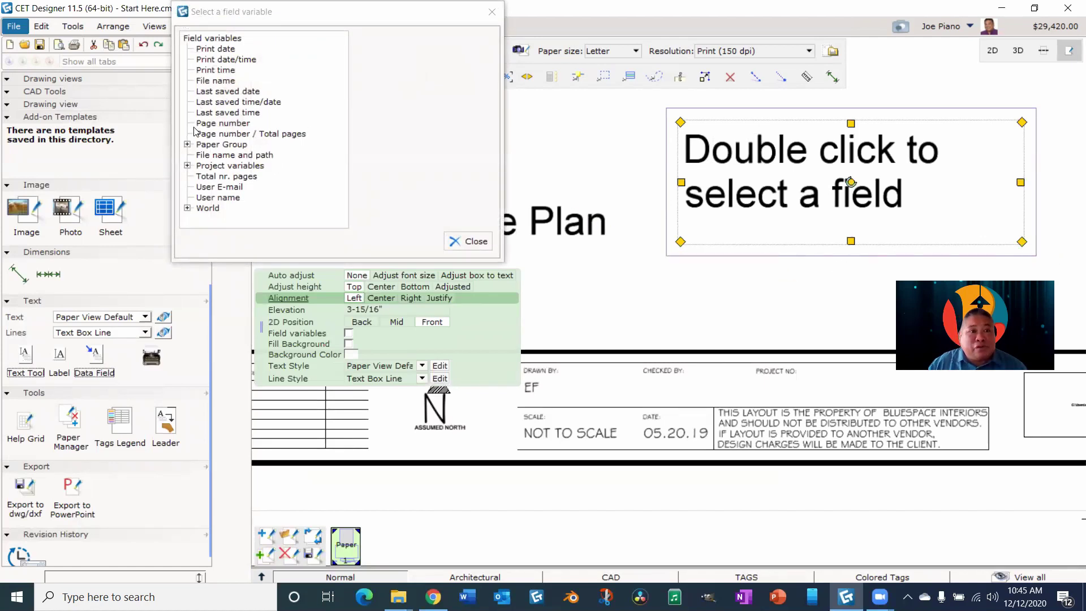
- Link the field to Project Info > Order Information > Contract number and set its value to #1234
click(187, 166)
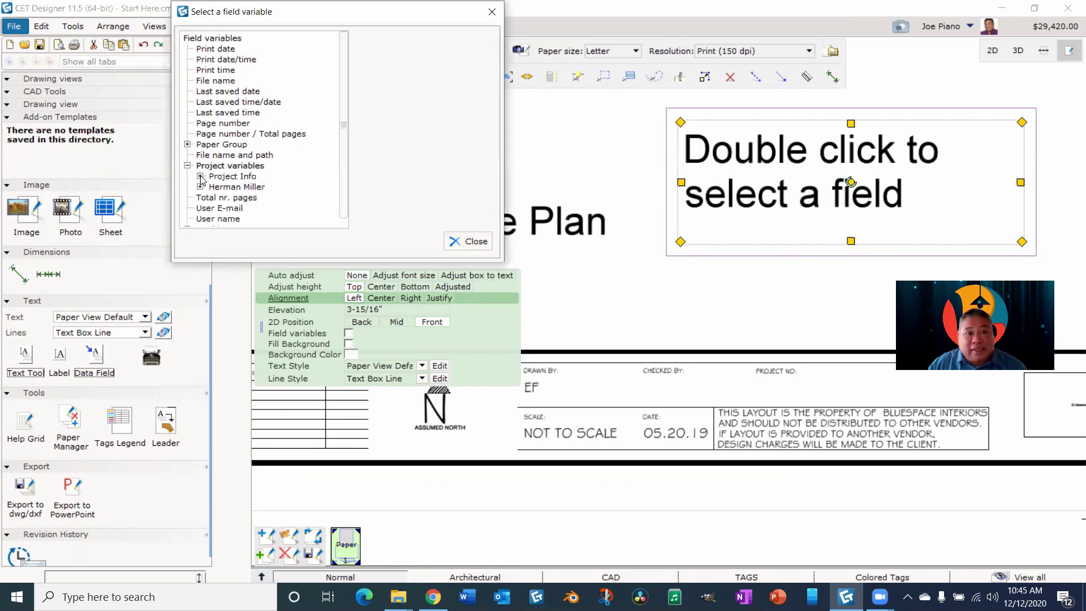
click(201, 176)
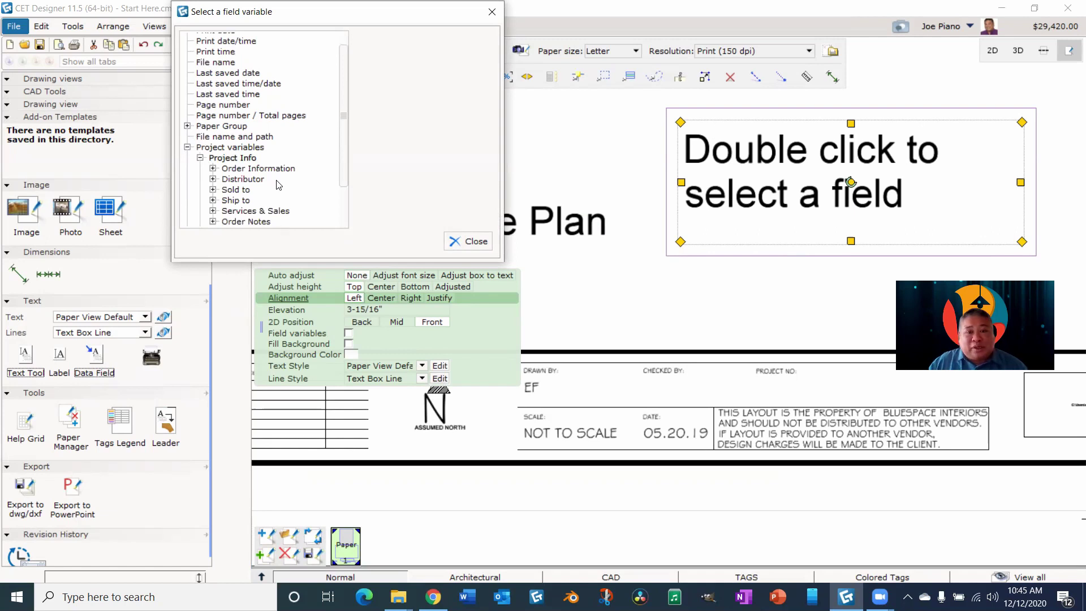
click(212, 169)
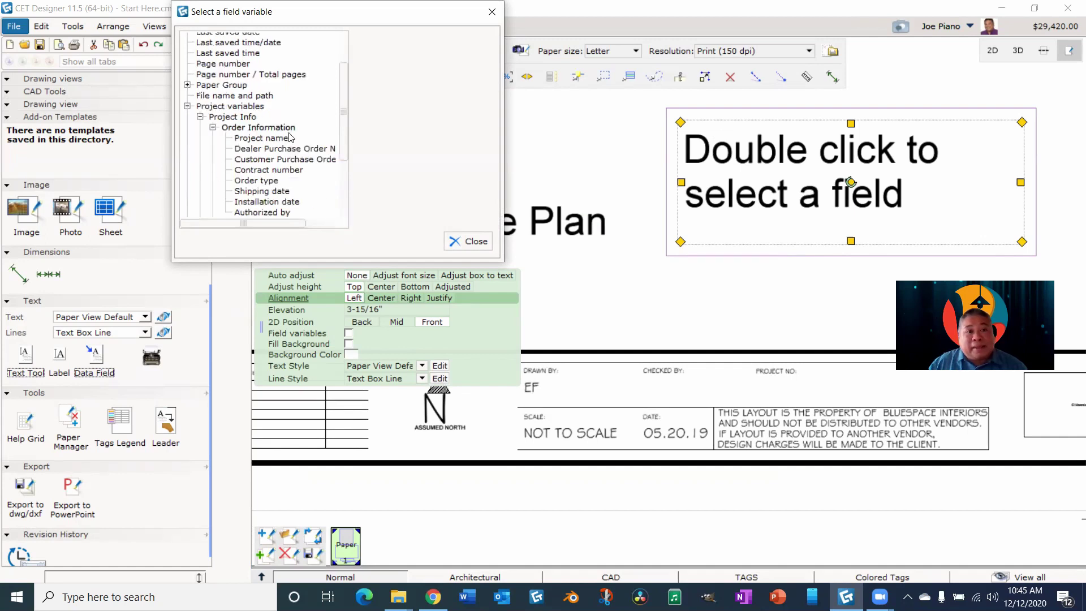
click(267, 139)
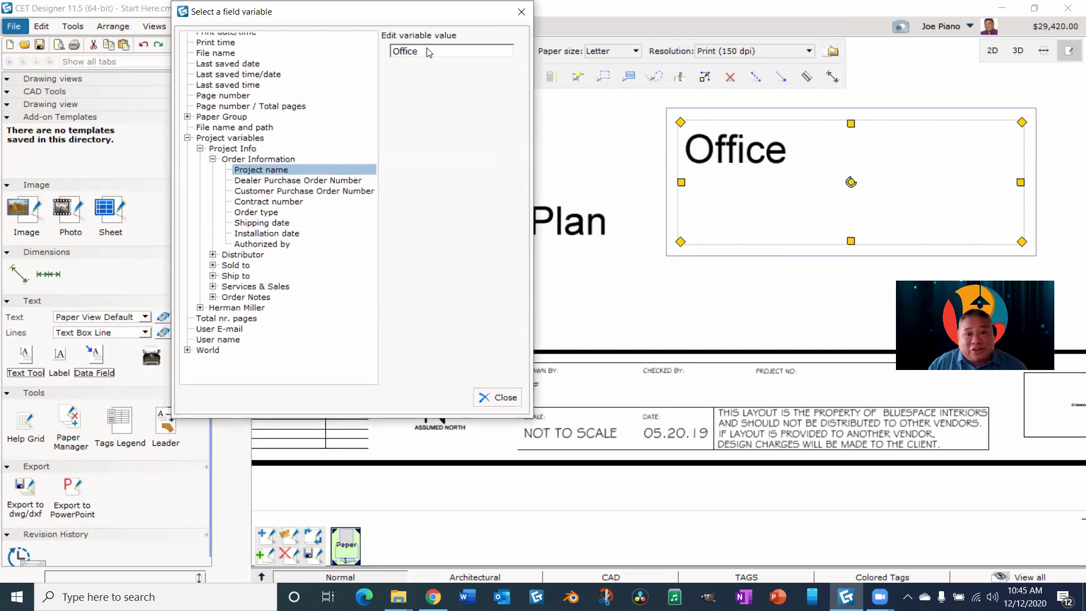
click(275, 203)
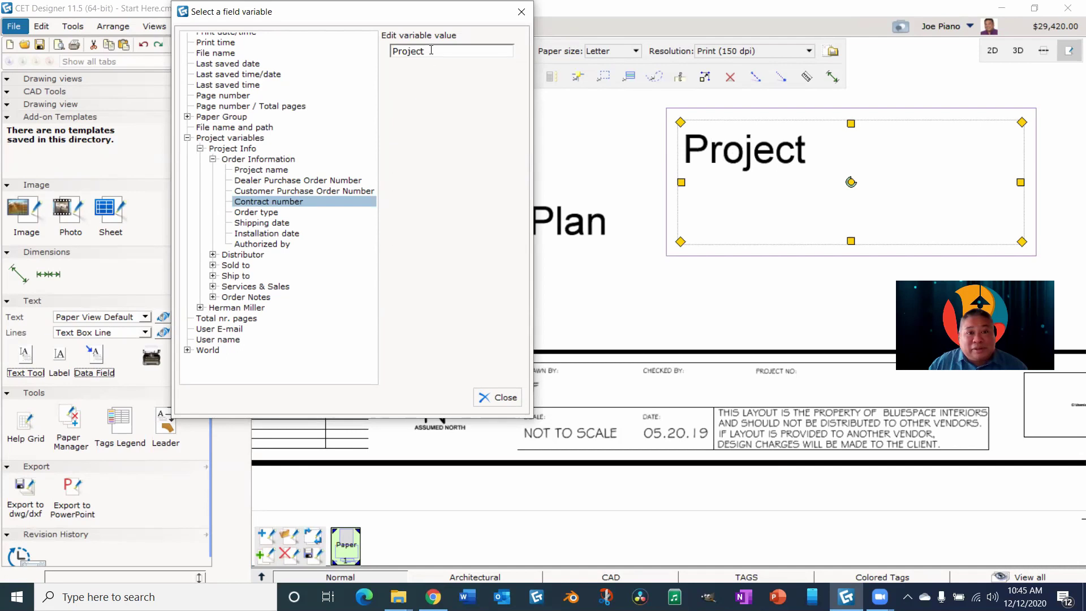
drag(431, 50, 397, 52)
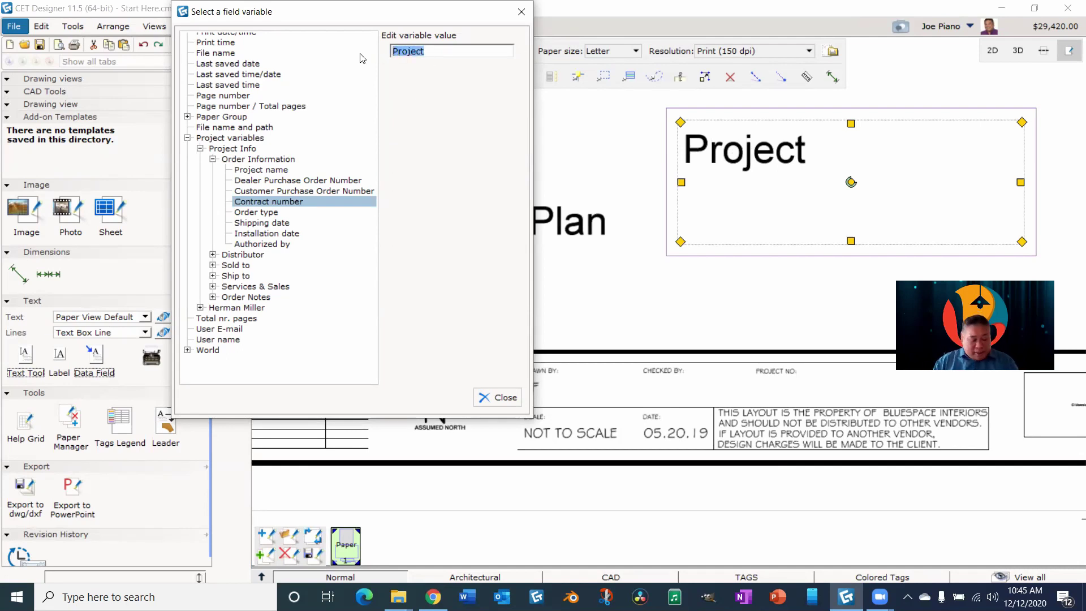
text(#1234)
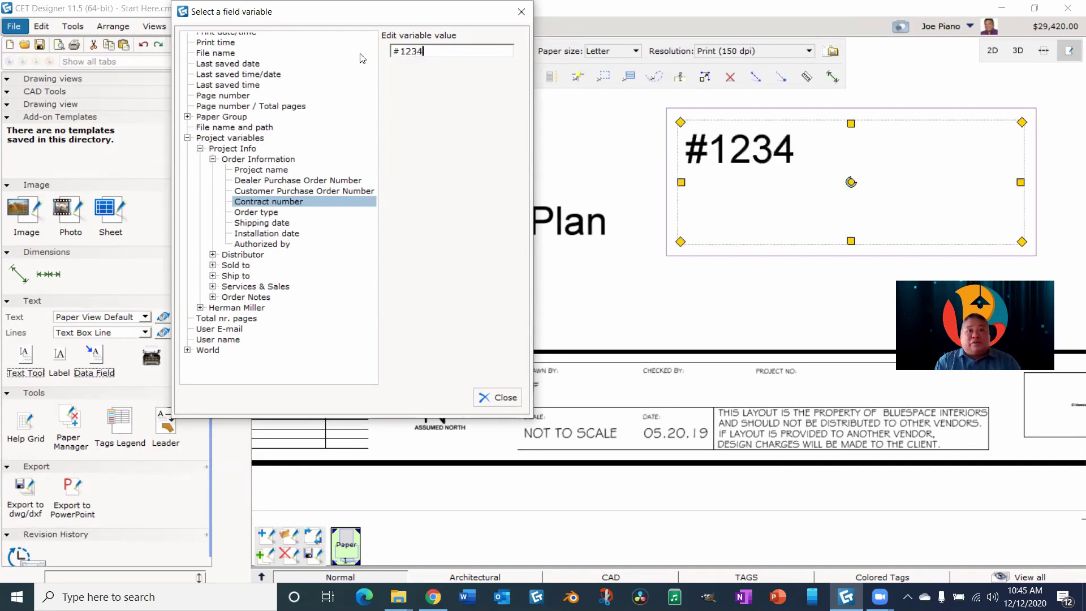
click(611, 278)
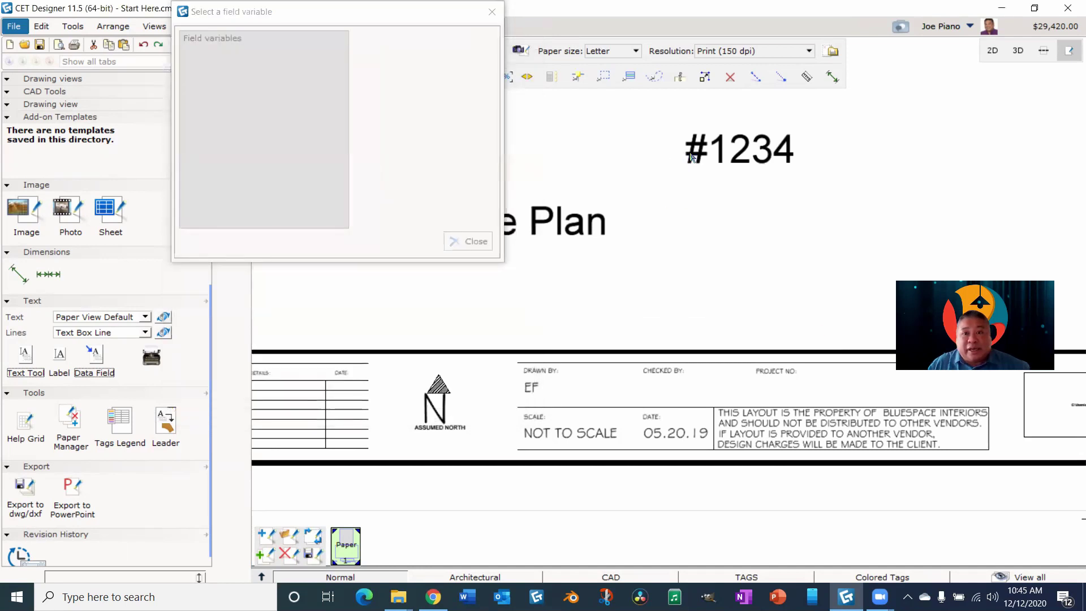
- Set the #1234 field's text style font height to 1/16 inch
mouse_move(738, 160)
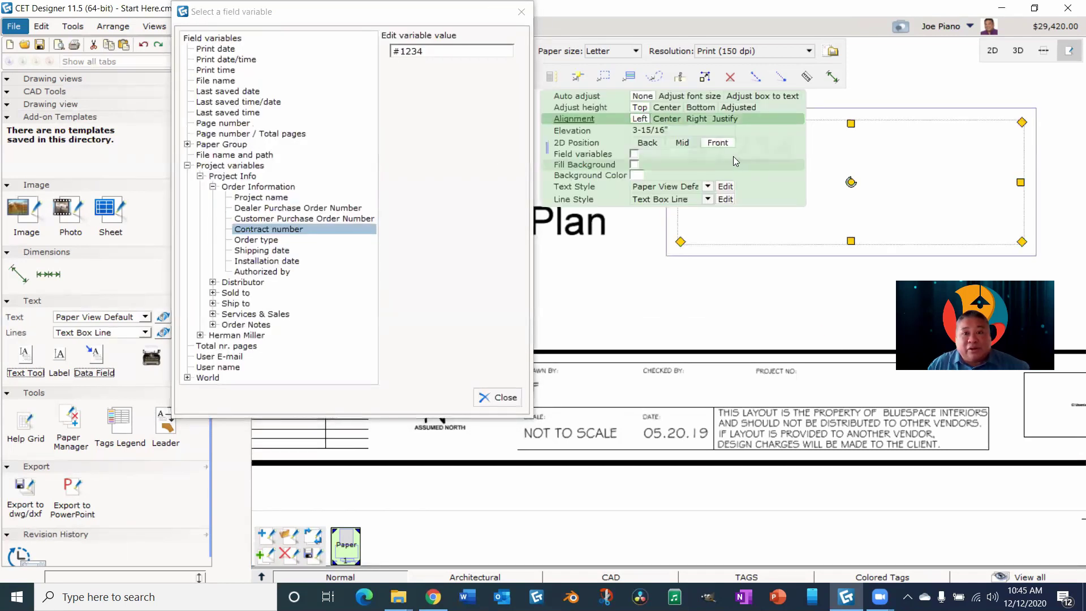
click(727, 187)
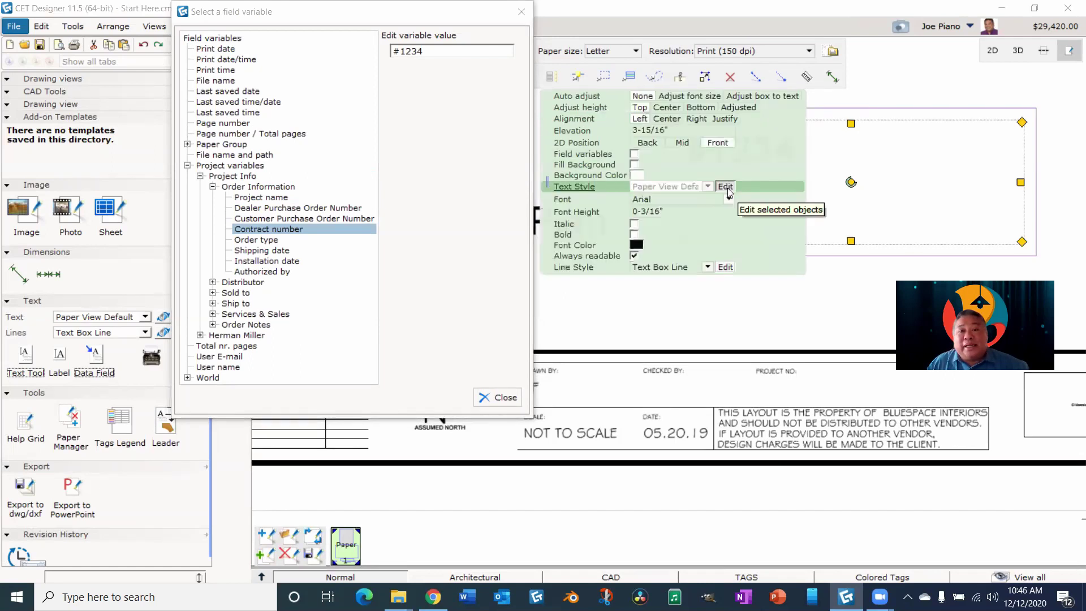
click(671, 211)
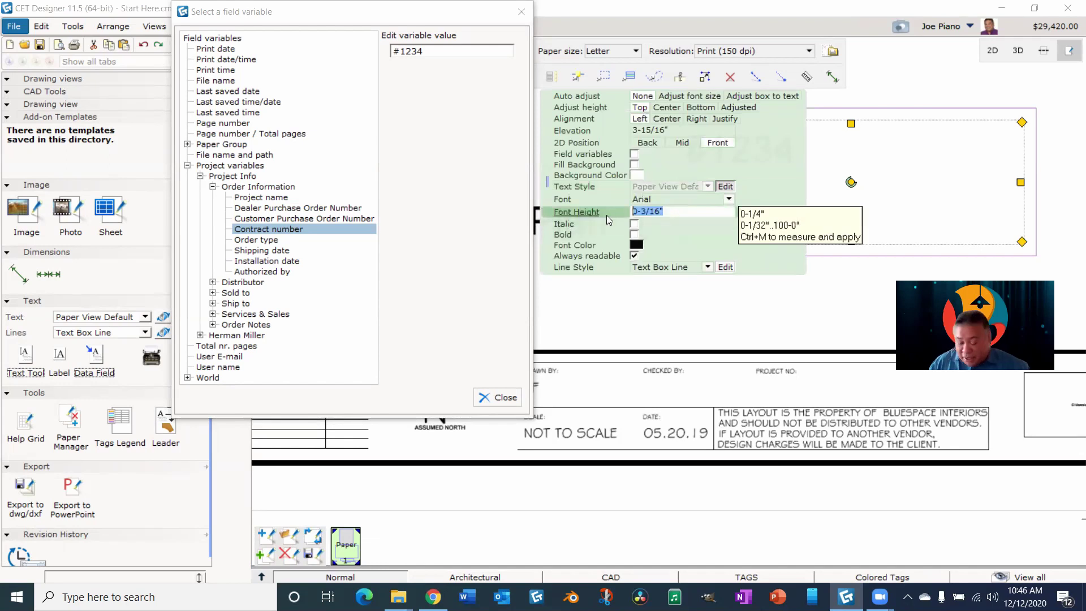
text(1/16)
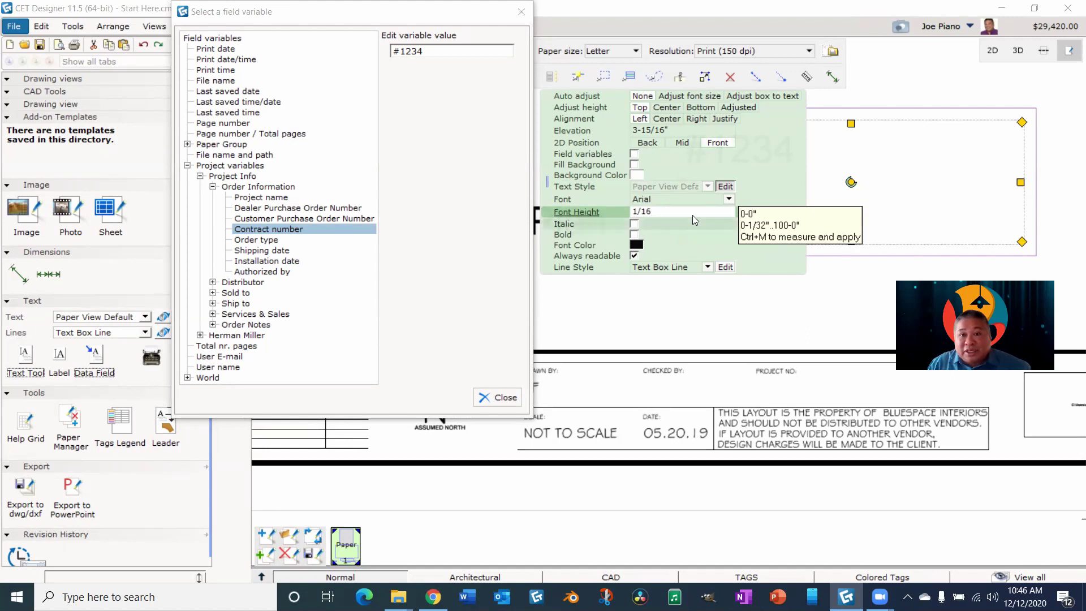
click(763, 302)
click(720, 137)
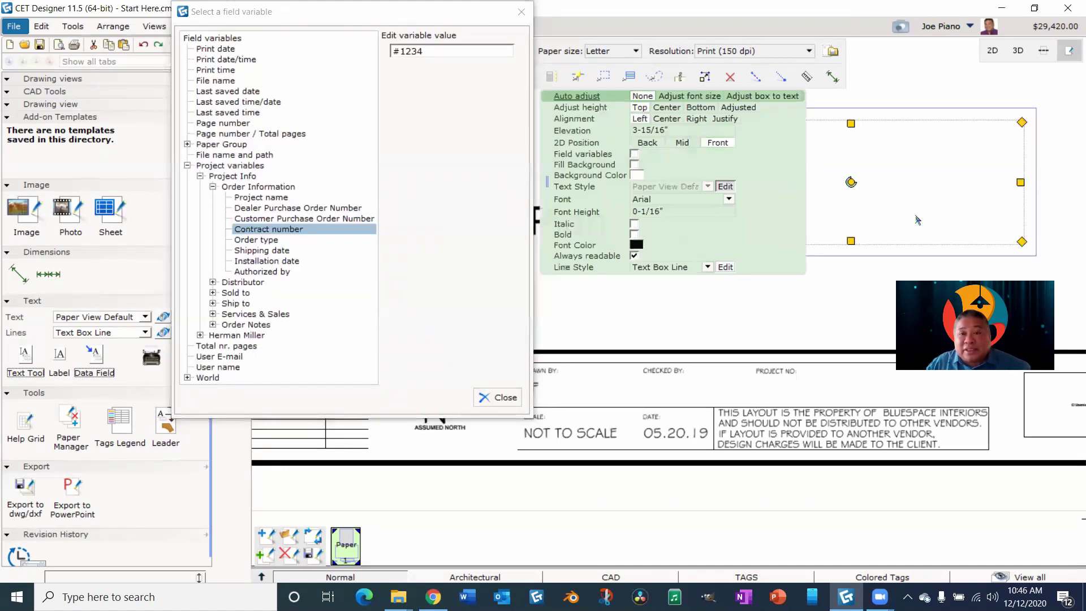
mouse_move(816, 287)
middle_down()
mouse_move(1029, 229)
mouse_move(920, 237)
middle_up()
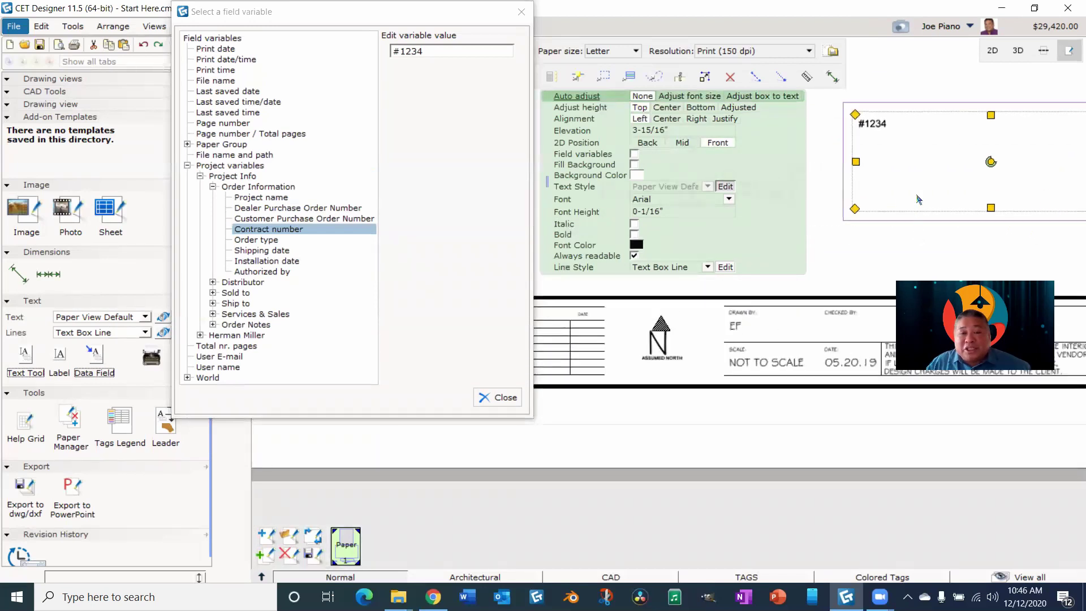
scroll(907, 175, down, 3)
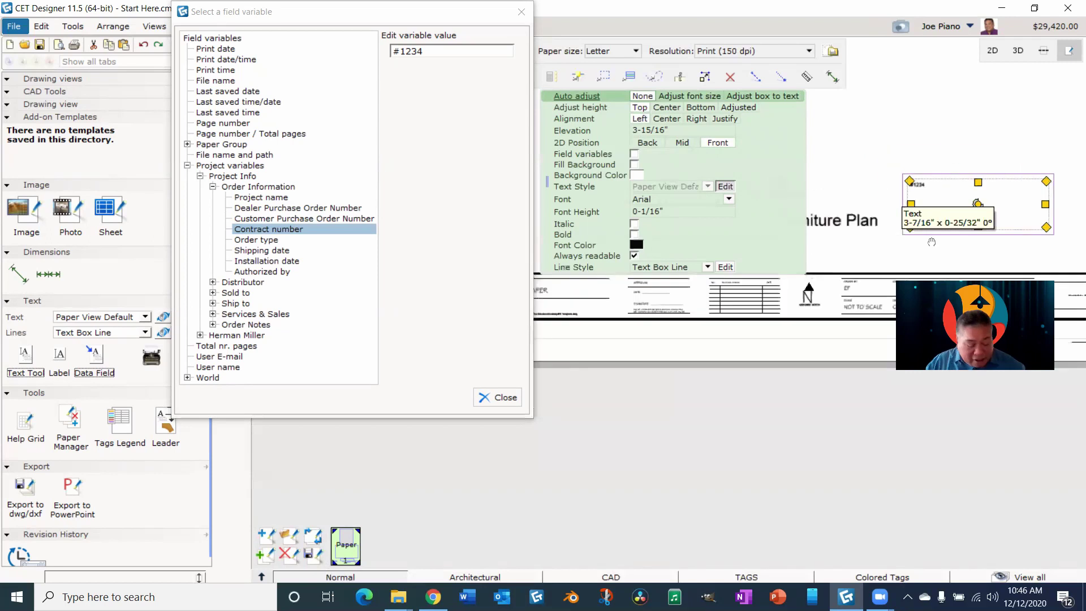
drag(939, 197, 773, 170)
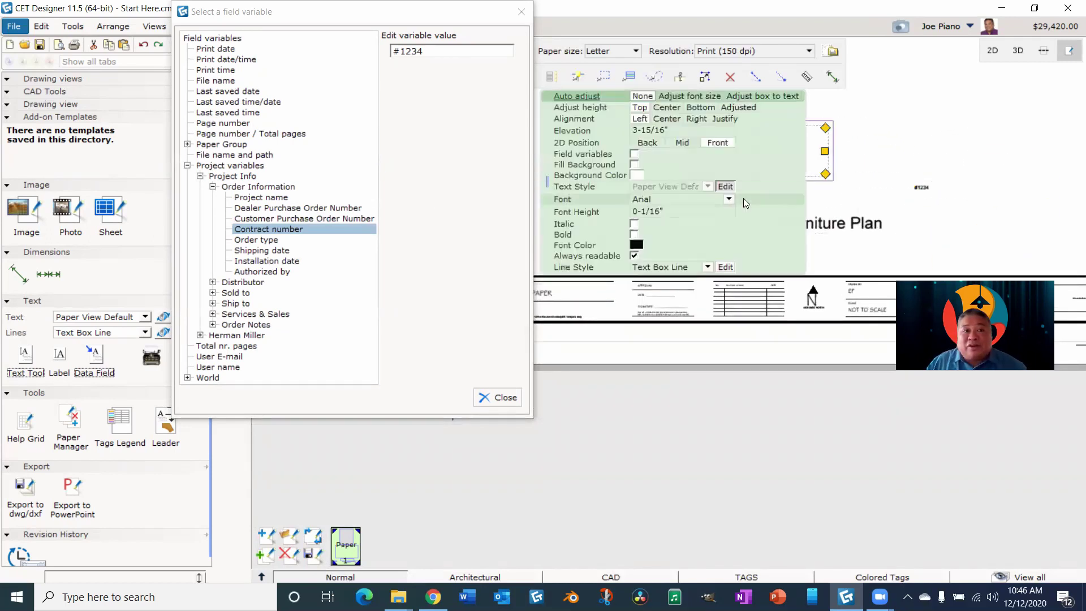
click(860, 171)
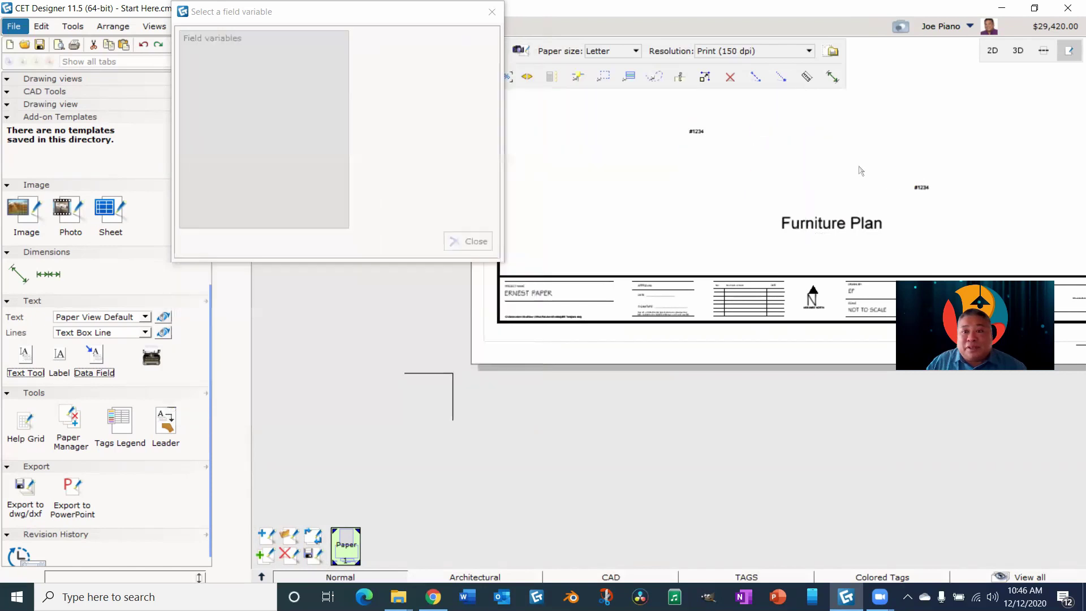
click(701, 139)
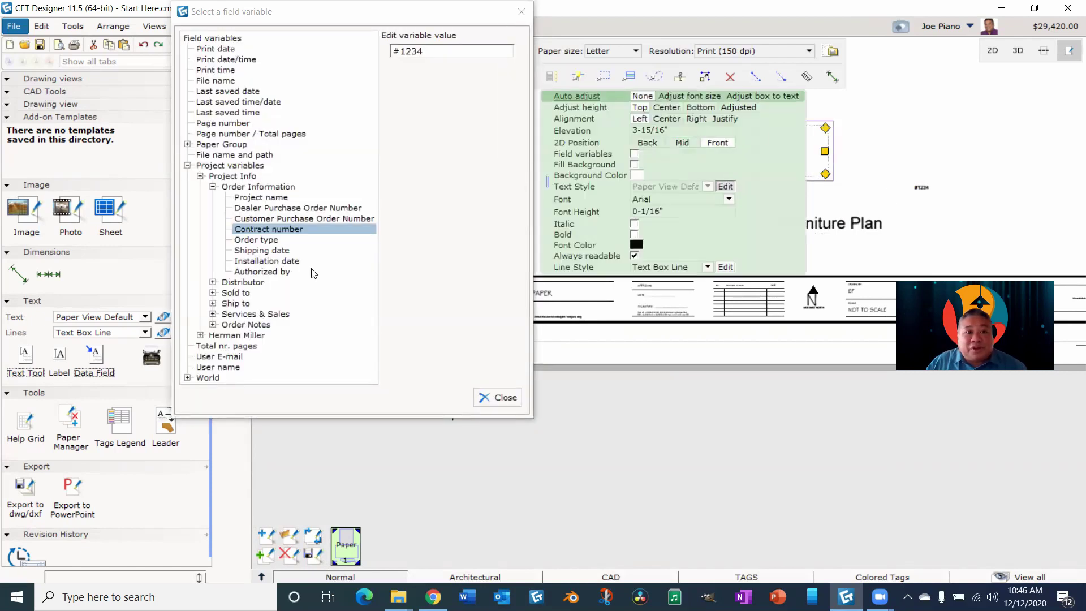
click(213, 304)
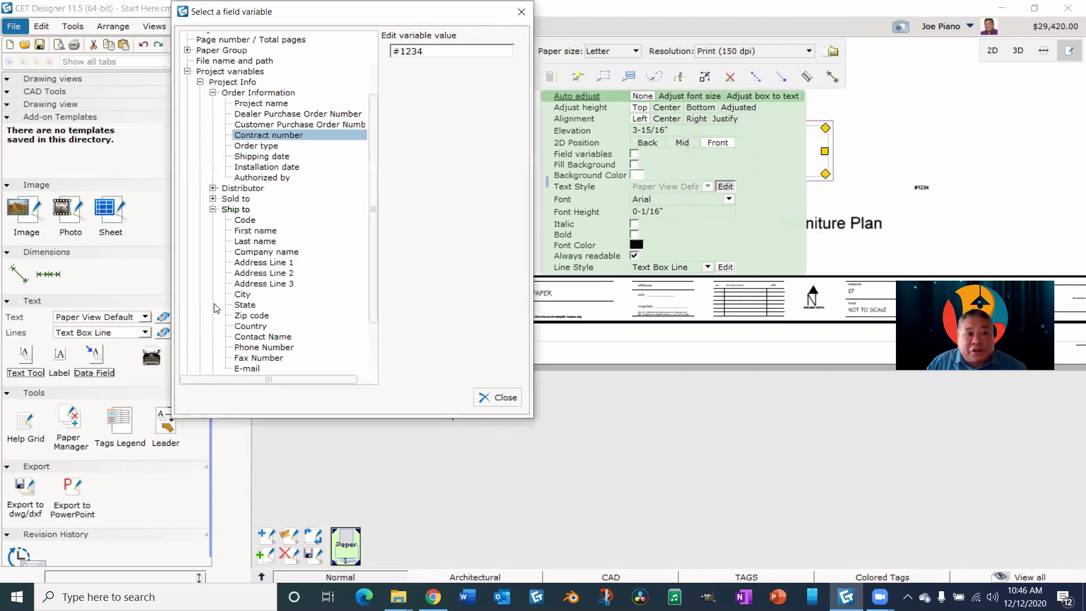
click(258, 252)
click(729, 221)
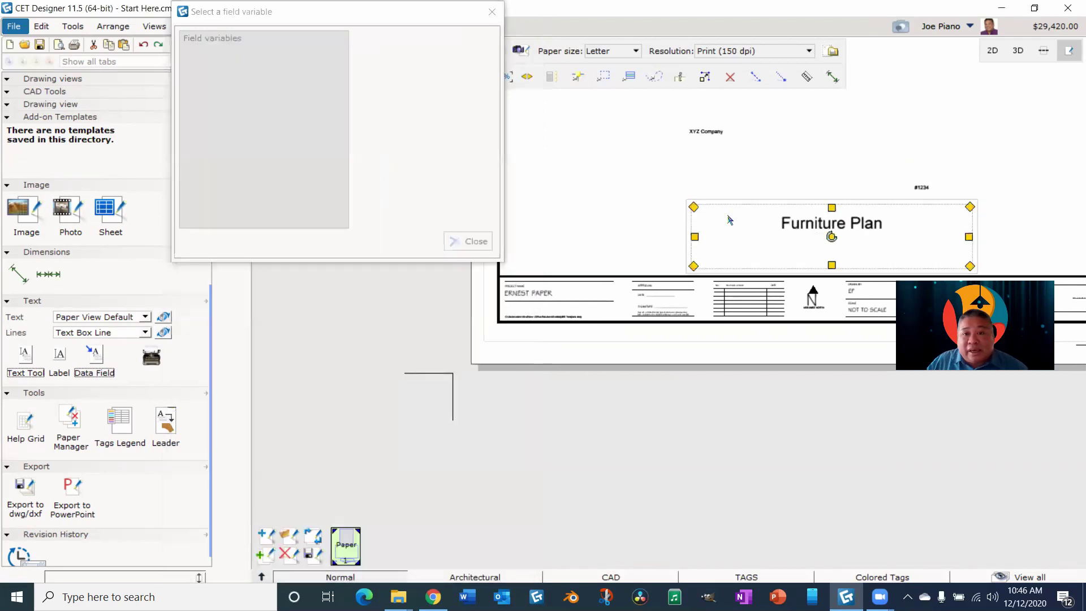
click(708, 135)
click(914, 153)
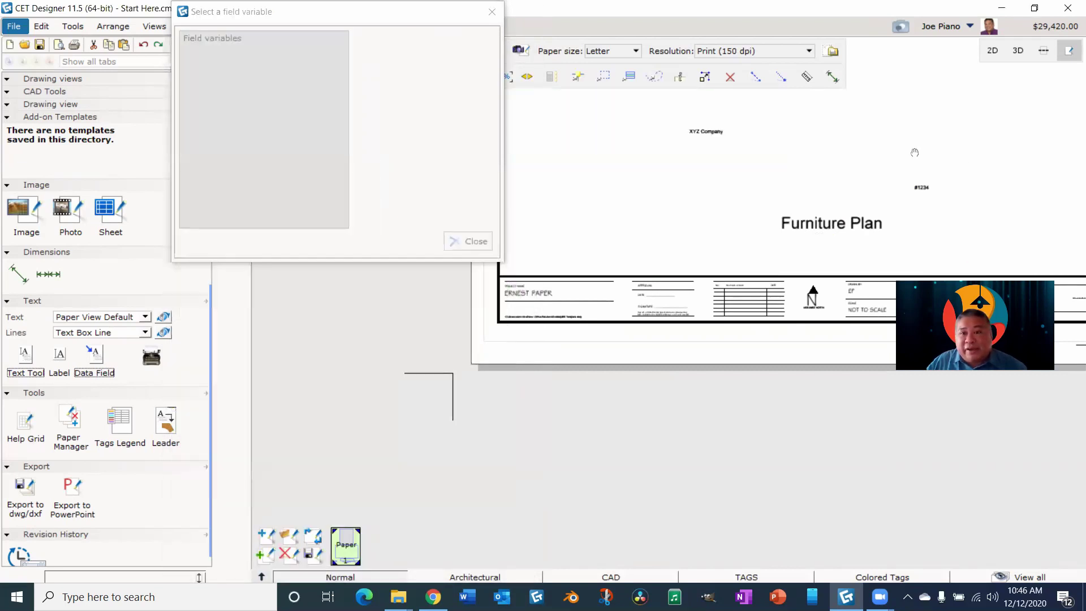
click(720, 136)
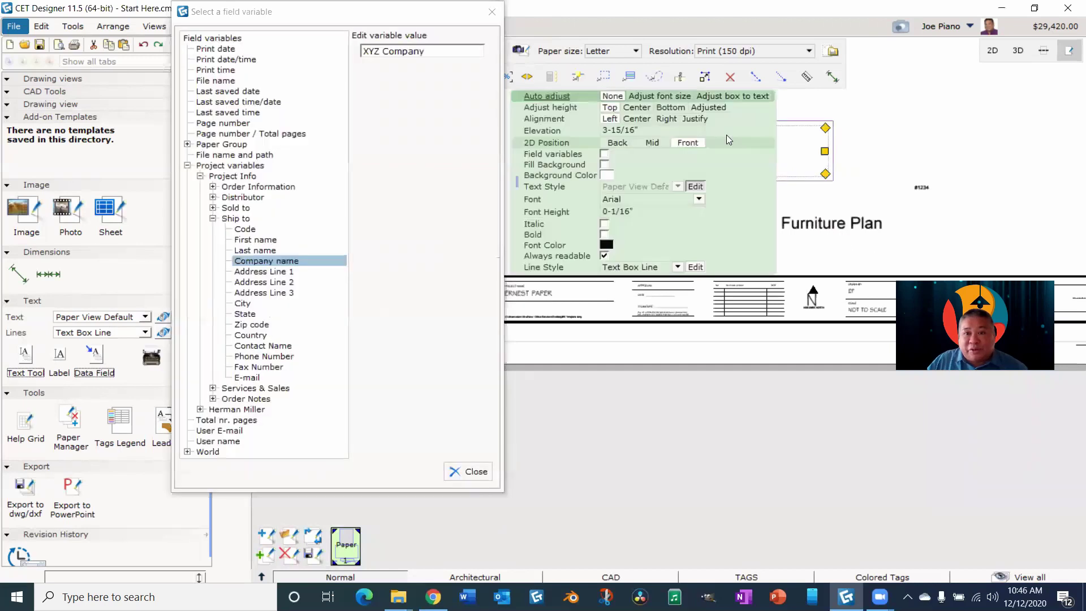
click(858, 172)
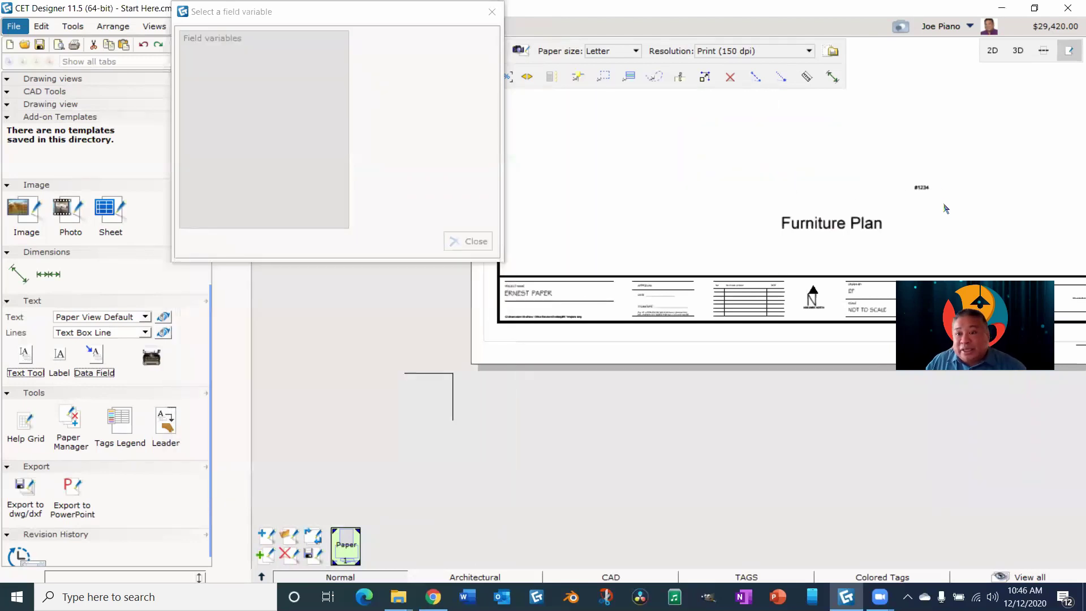
- Narrow the #1234 data field box to fit its text
scroll(945, 217, up, 3)
middle_drag(946, 217, 836, 214)
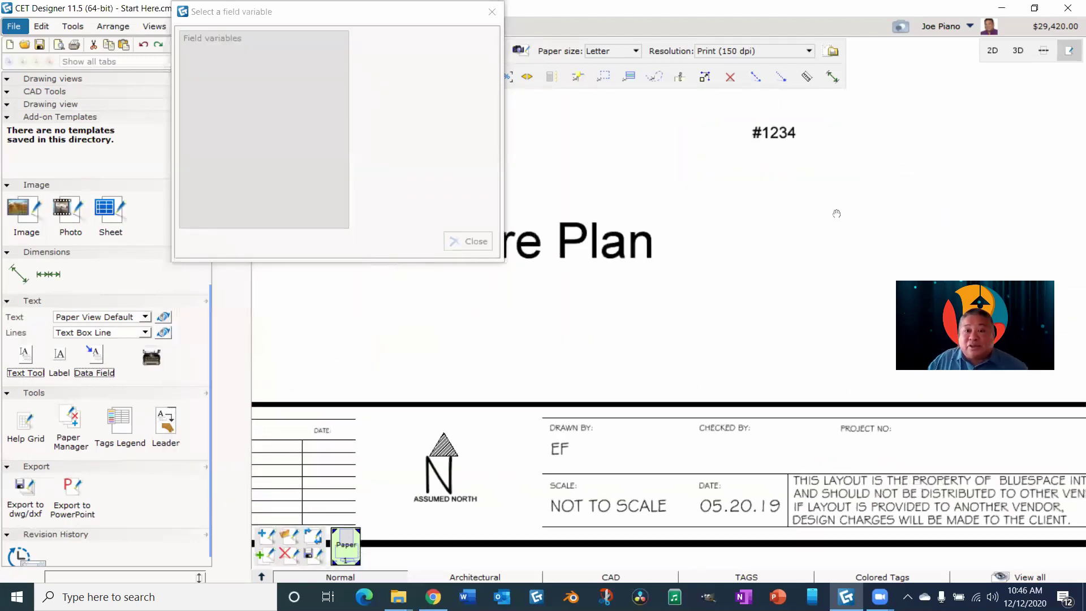
click(784, 136)
scroll(814, 161, down, 1)
scroll(827, 258, down, 2)
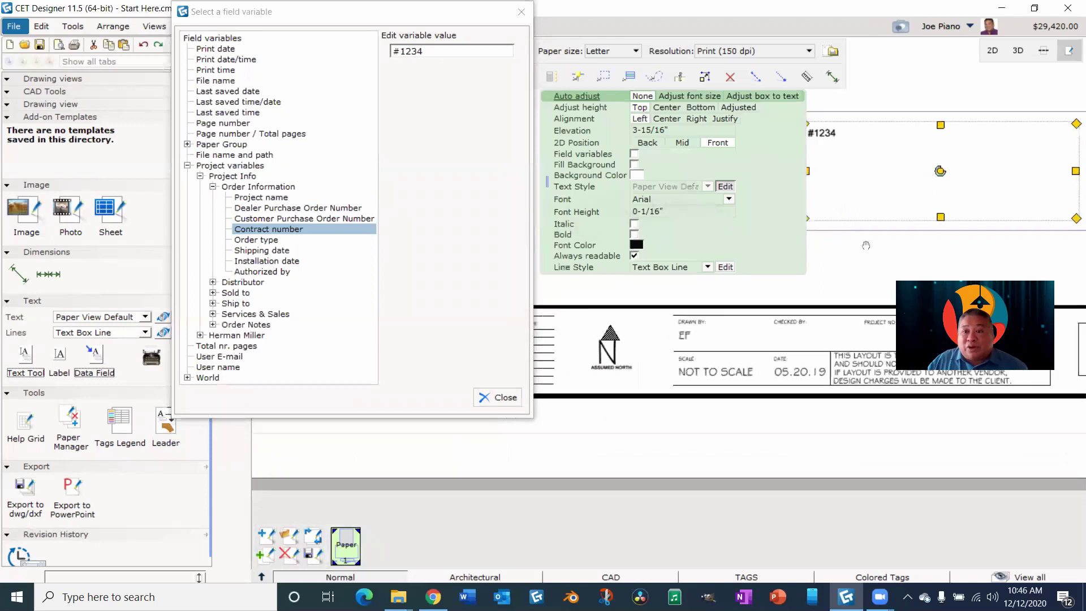
drag(1010, 201, 902, 189)
click(891, 206)
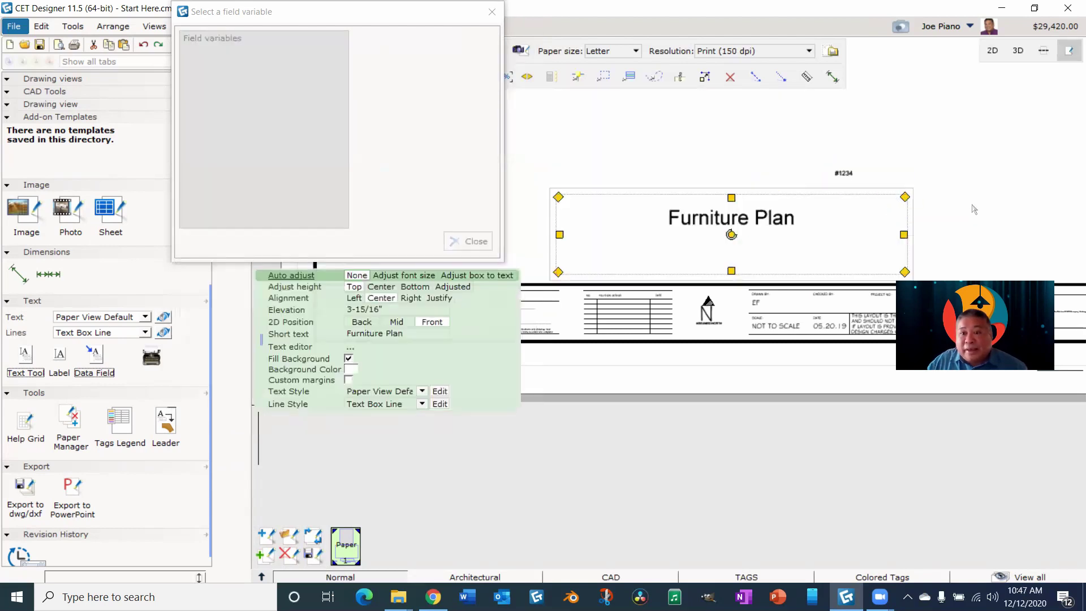
middle_drag(887, 211, 753, 181)
click(704, 144)
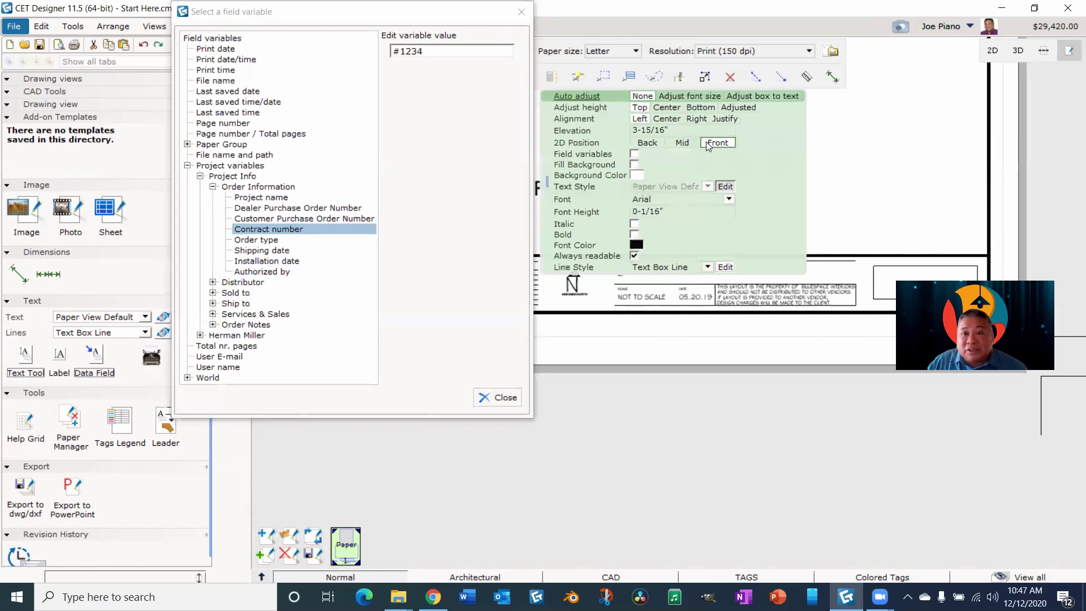
click(874, 163)
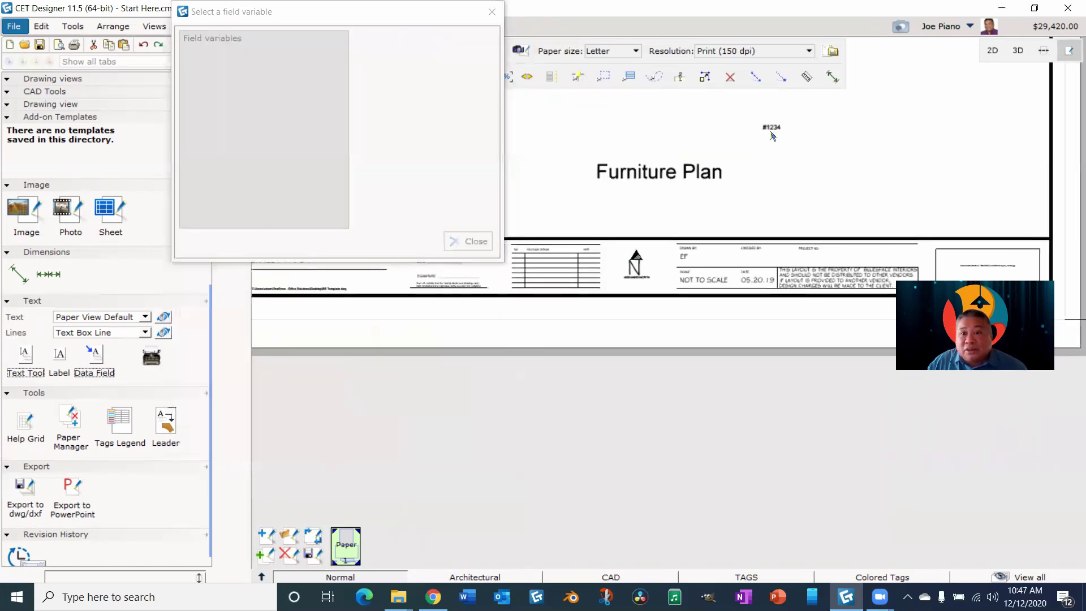
- Move the #1234 field into the title block's Project No. slot and lock its position
click(774, 136)
drag(773, 136, 834, 302)
scroll(834, 302, up, 2)
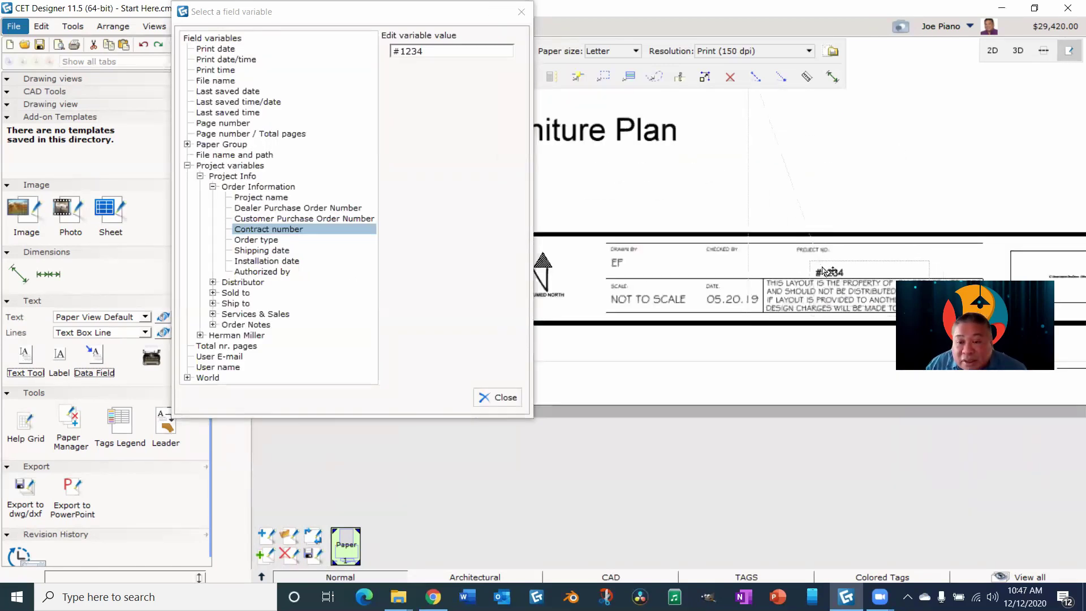
scroll(831, 303, up, 2)
click(884, 259)
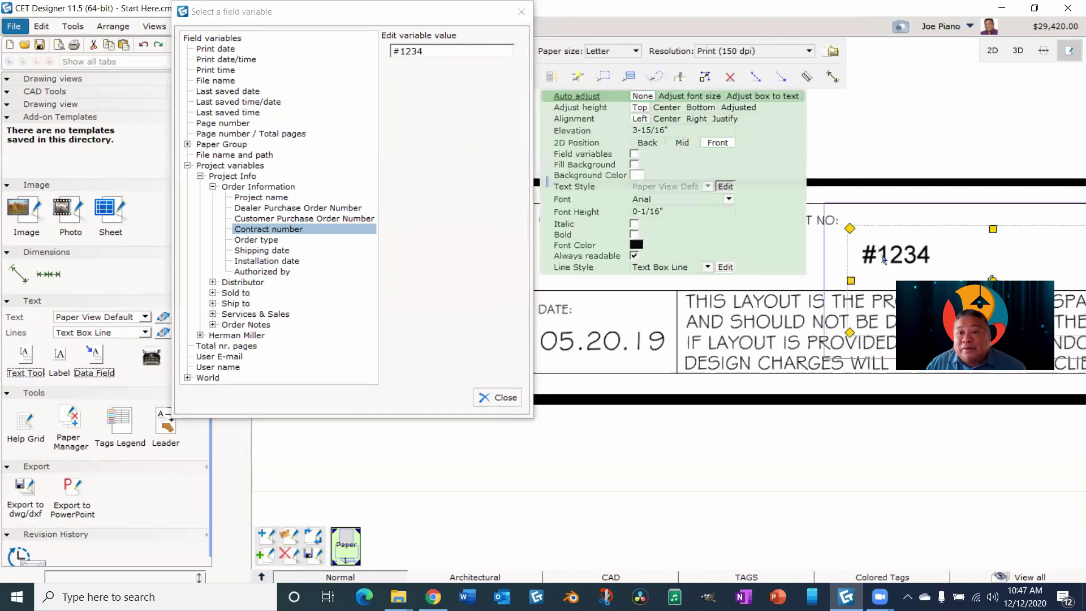
scroll(907, 126, down, 2)
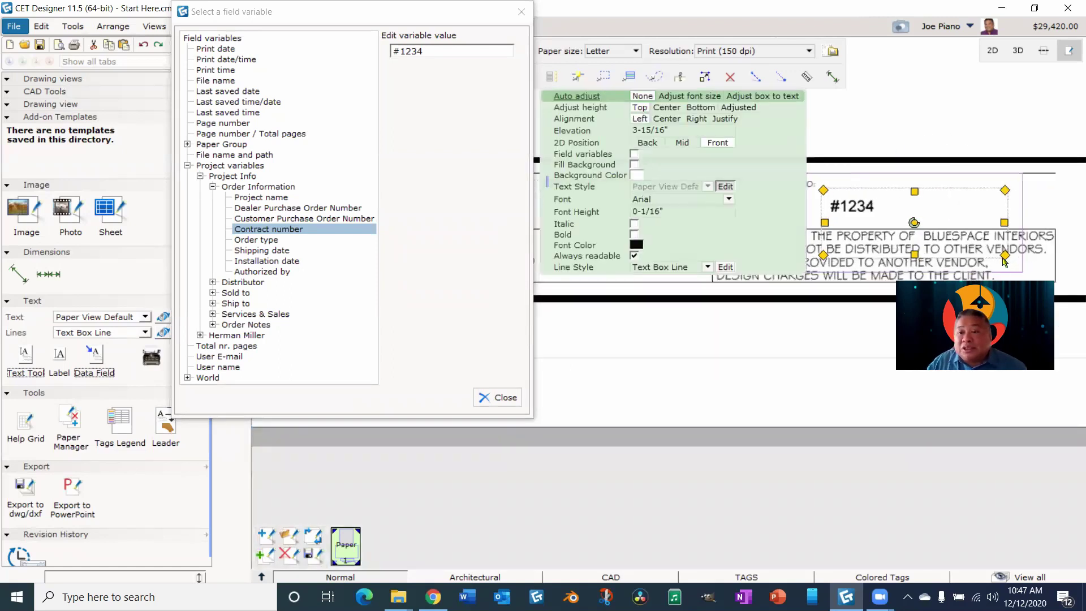
drag(1002, 266, 923, 228)
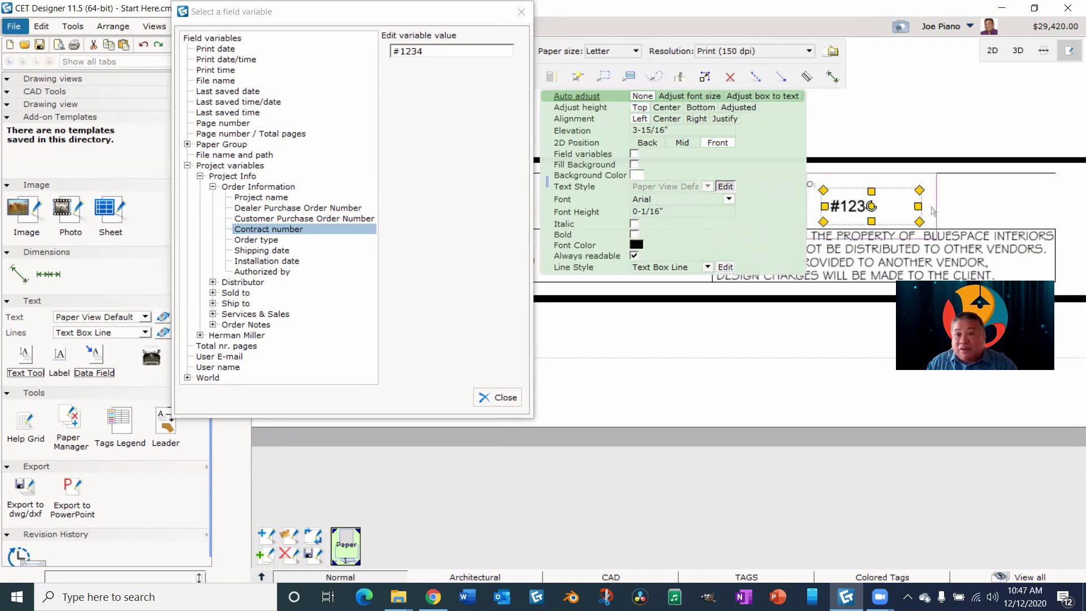
right_click(933, 211)
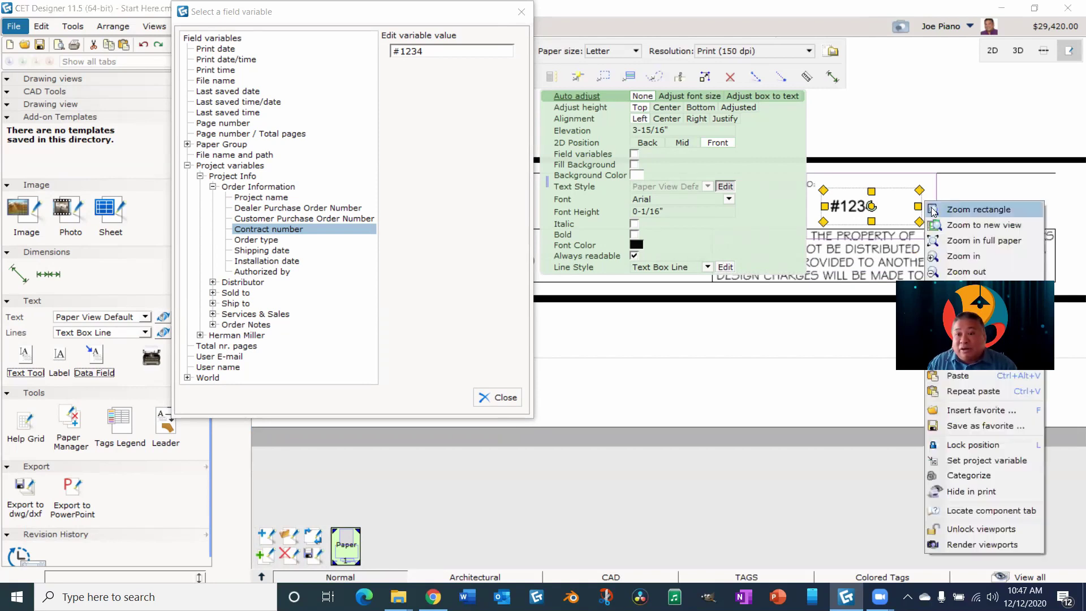
click(973, 447)
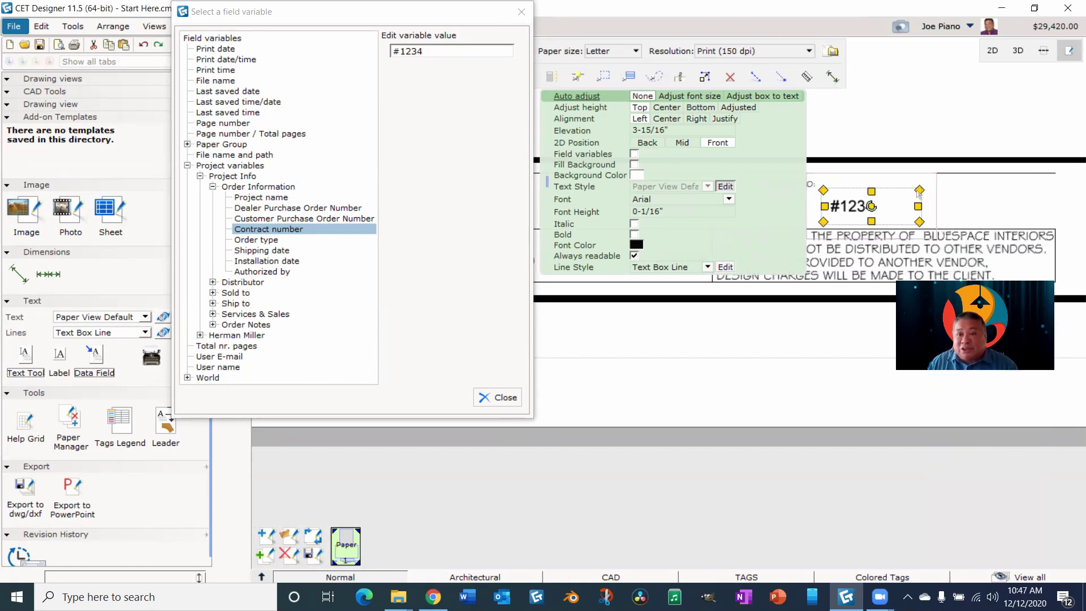
scroll(868, 206, down, 4)
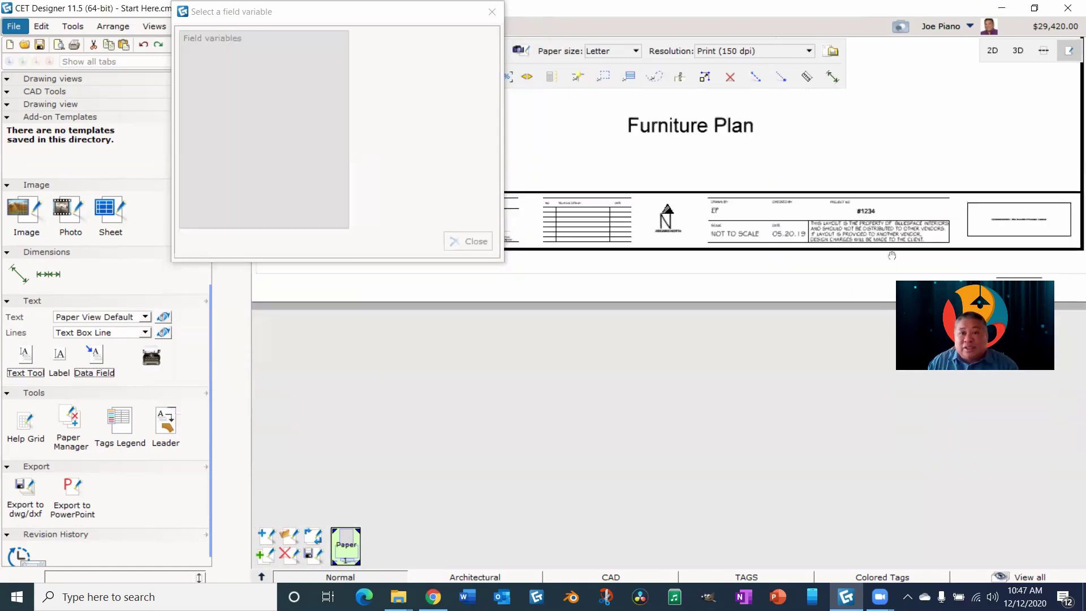
scroll(892, 255, down, 2)
scroll(903, 277, up, 3)
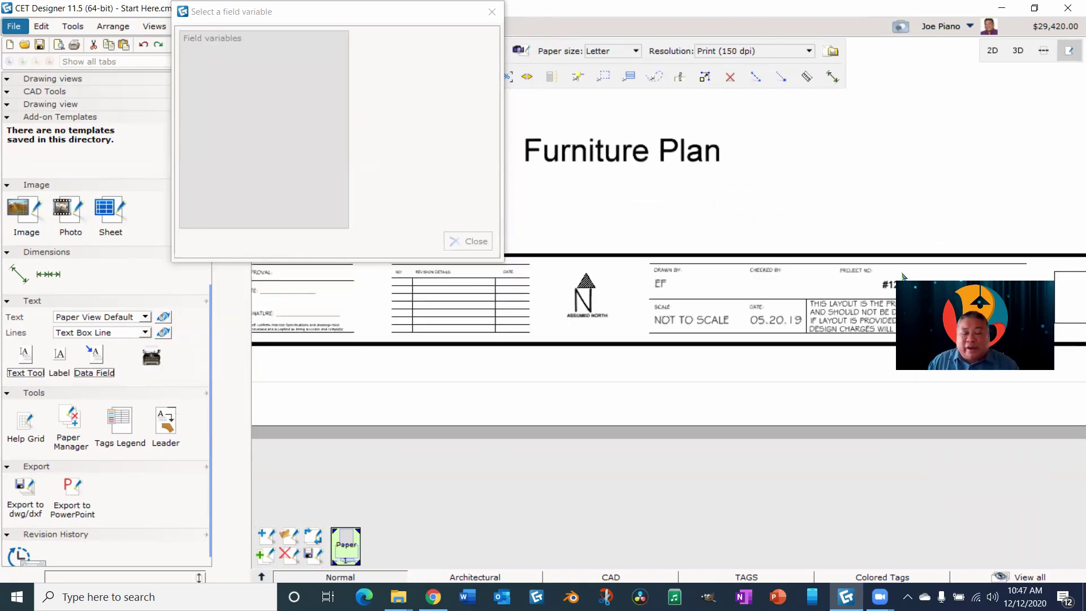
scroll(899, 276, up, 2)
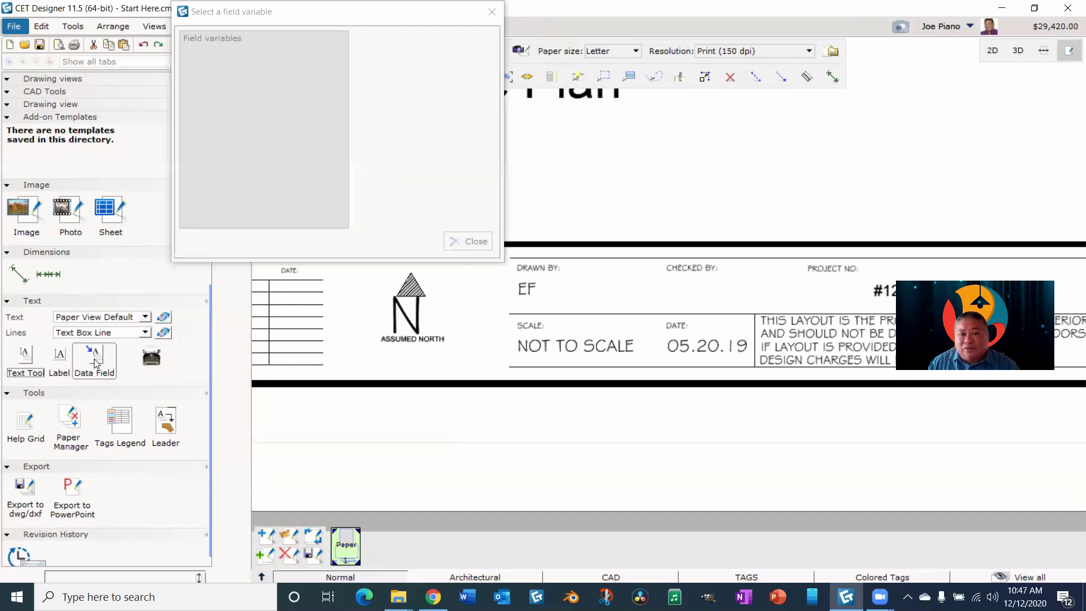
scroll(676, 297, down, 2)
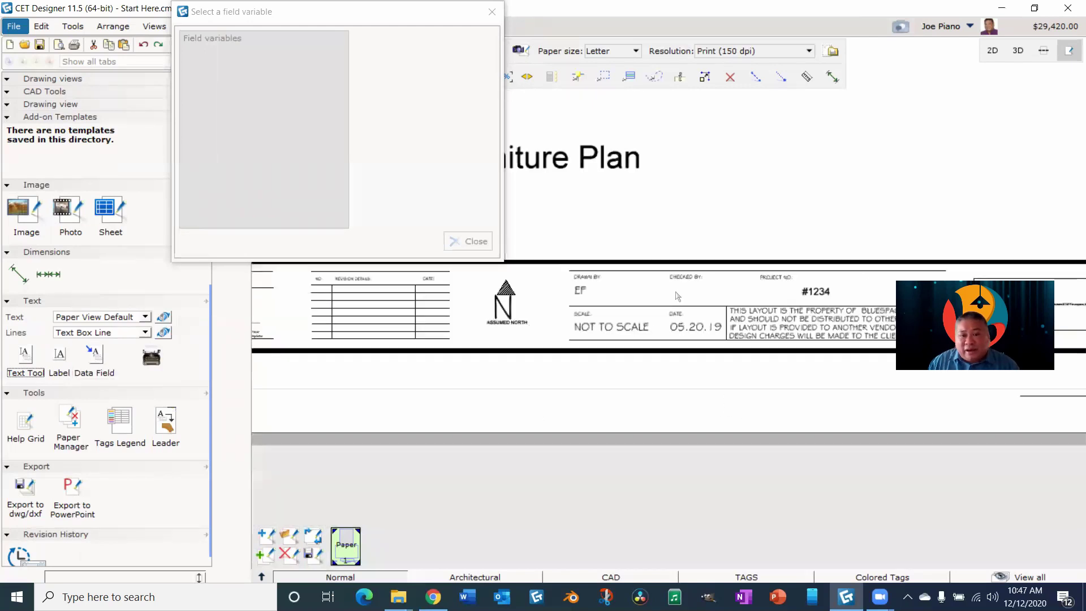
scroll(677, 296, down, 3)
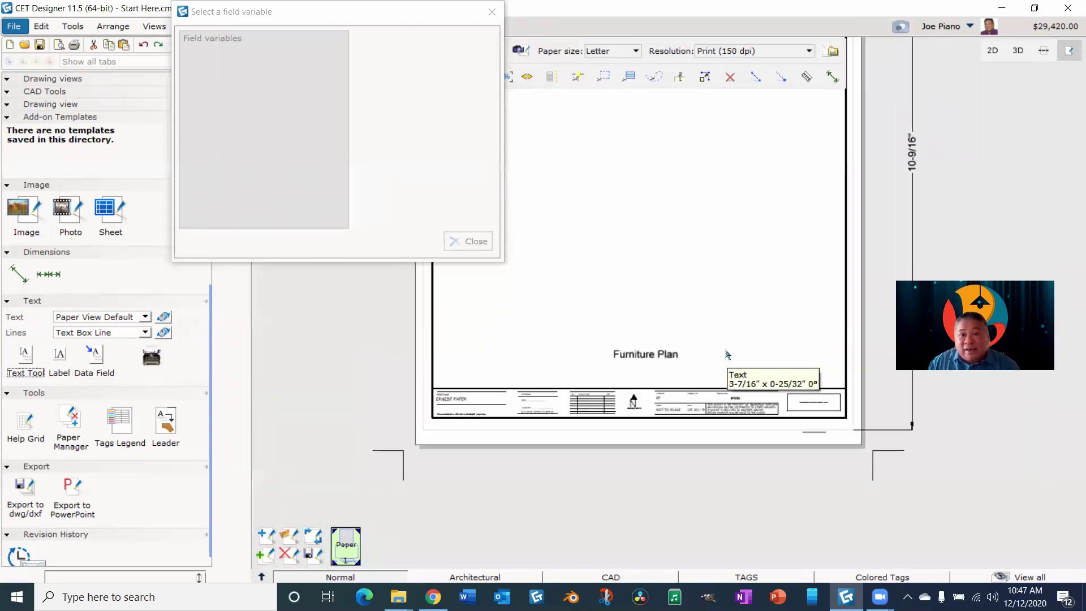
scroll(727, 355, down, 2)
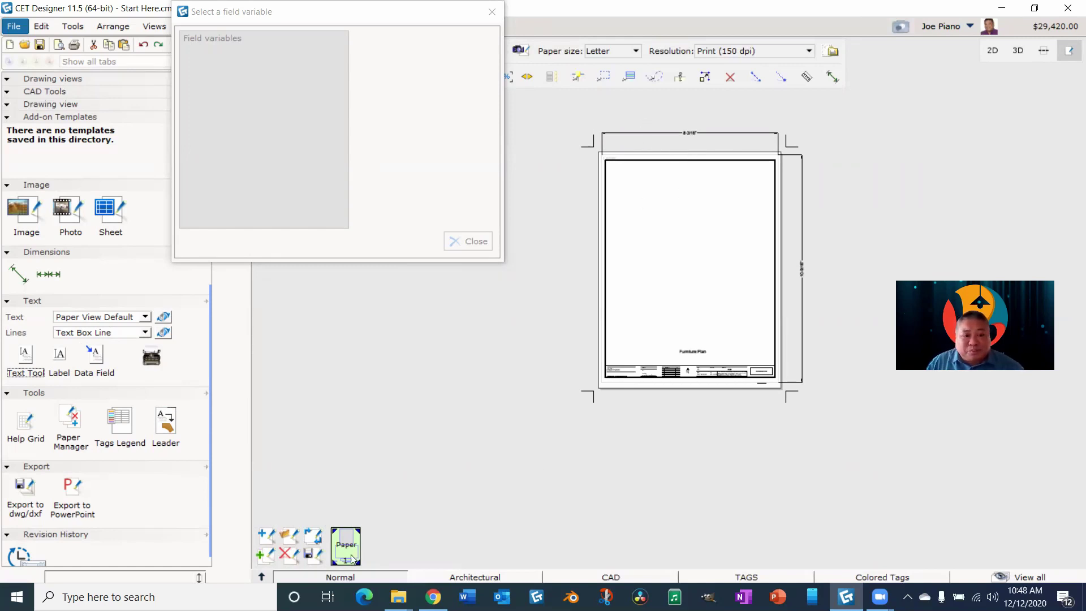
click(287, 541)
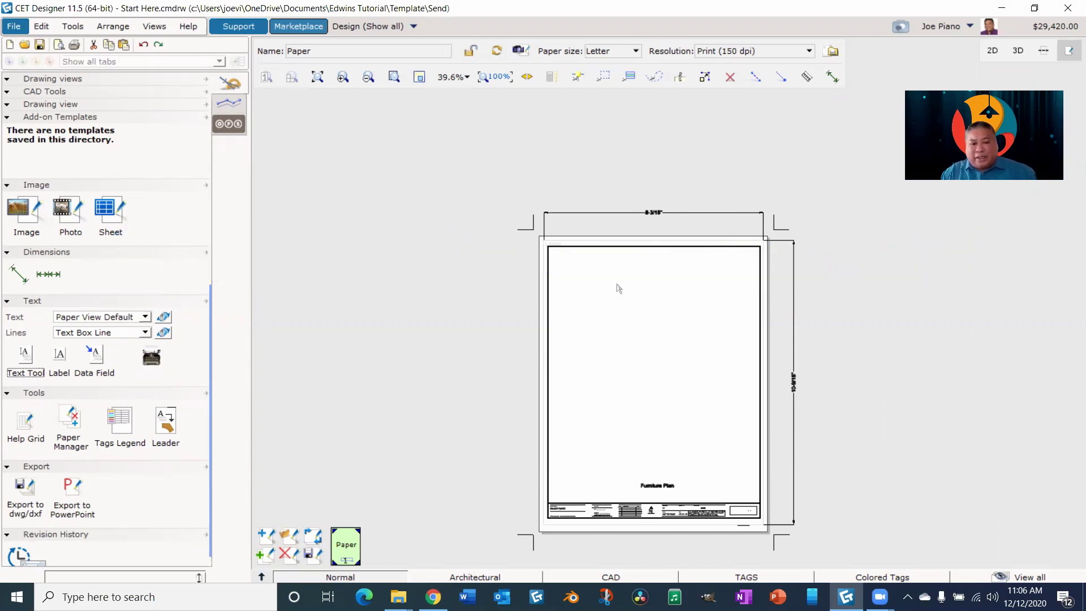
- Delete the 8-3/16" width and 10-9/16" height dimensions around the sheet
click(729, 76)
click(656, 212)
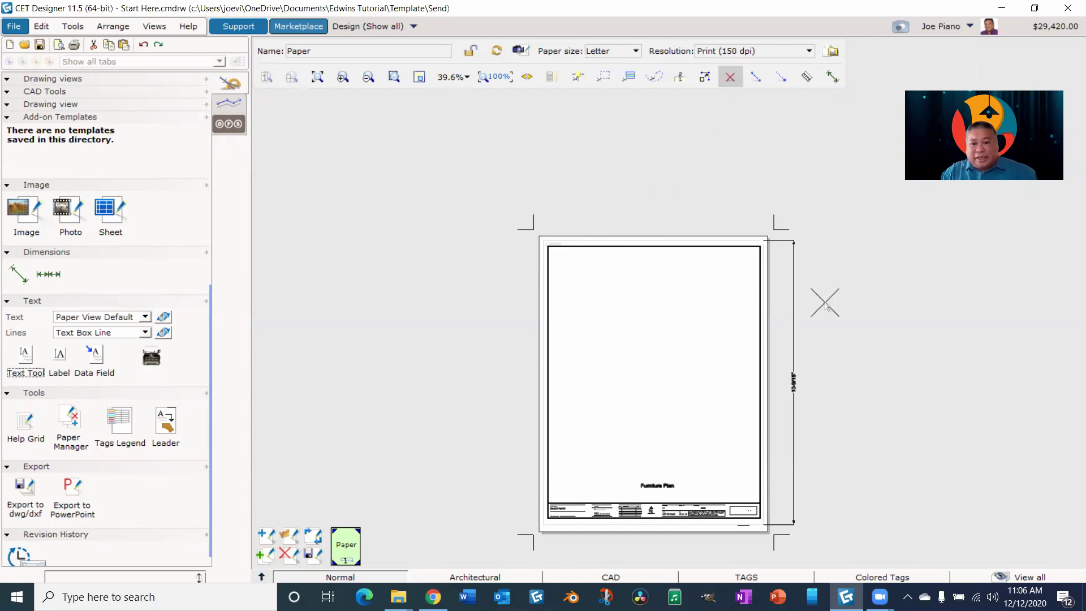
click(793, 308)
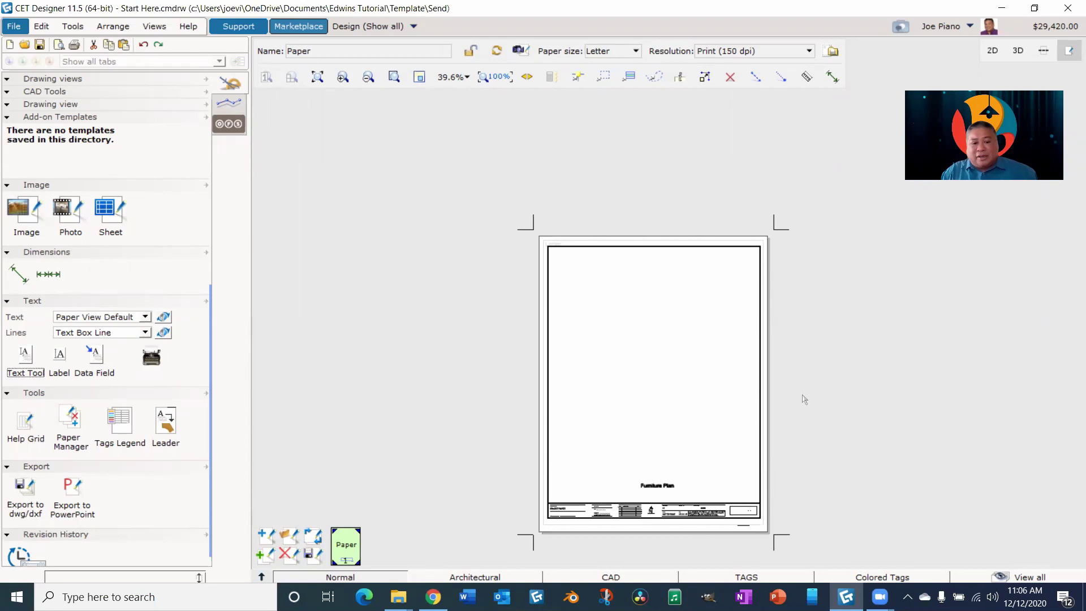
right_click(347, 557)
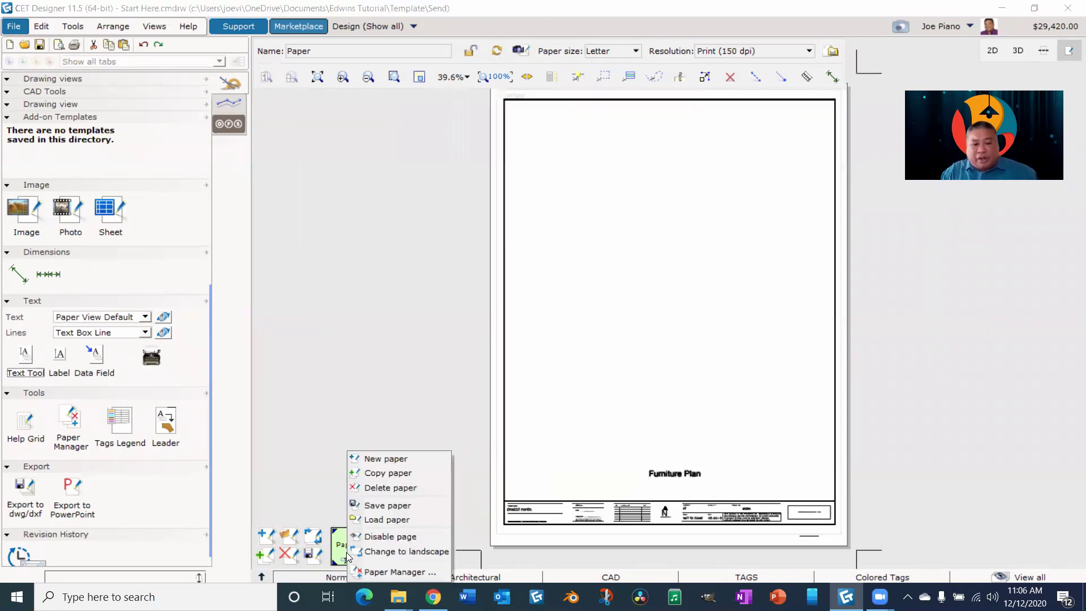
click(385, 505)
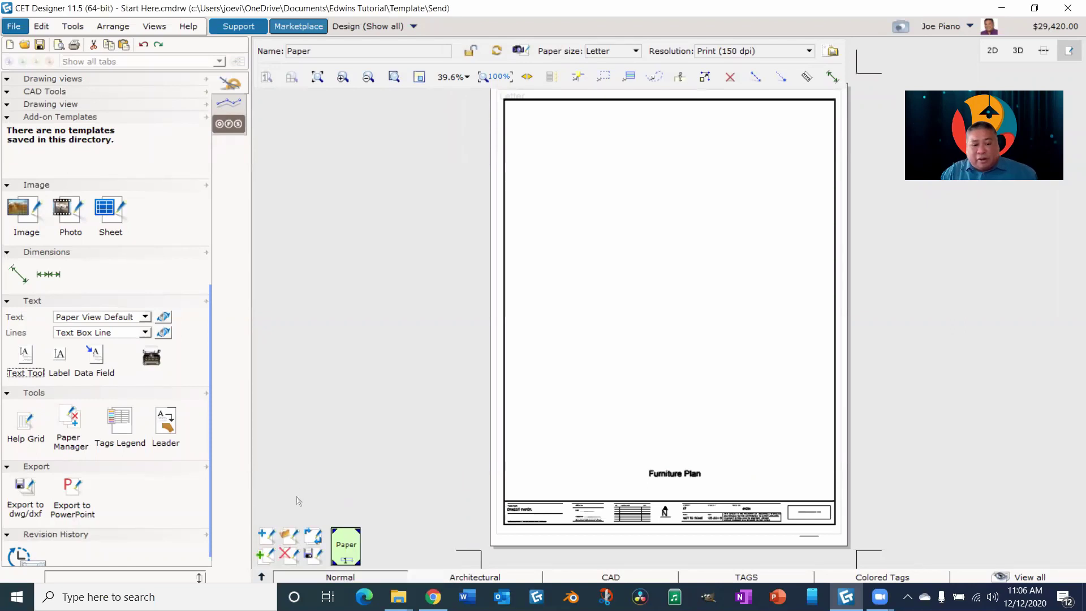
- Save the paper as 8.5x11 in the Template folder, replacing the old 8.5x11 file
click(310, 559)
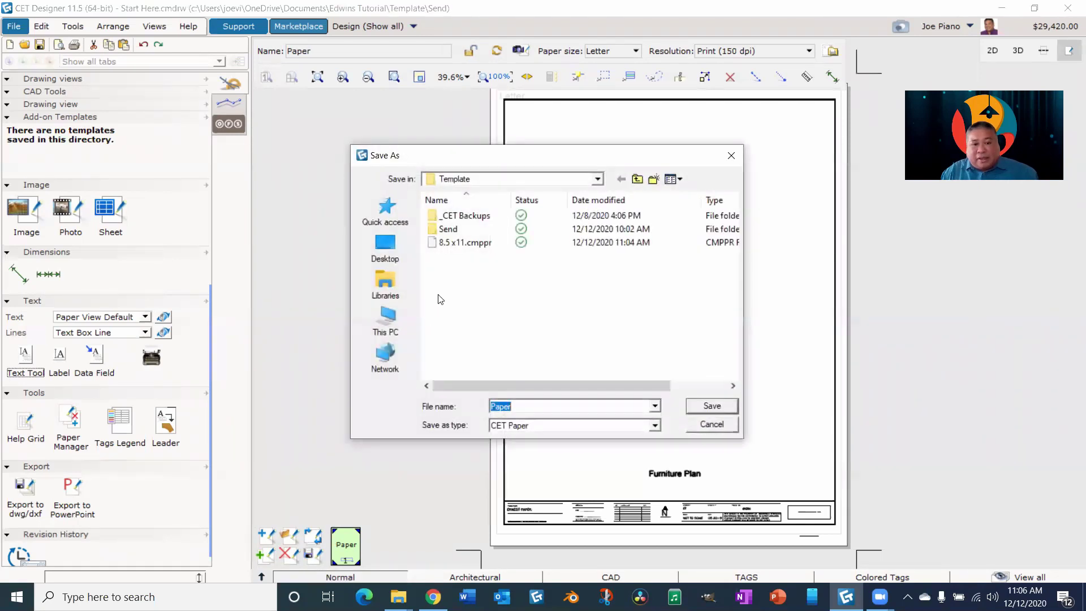
click(458, 247)
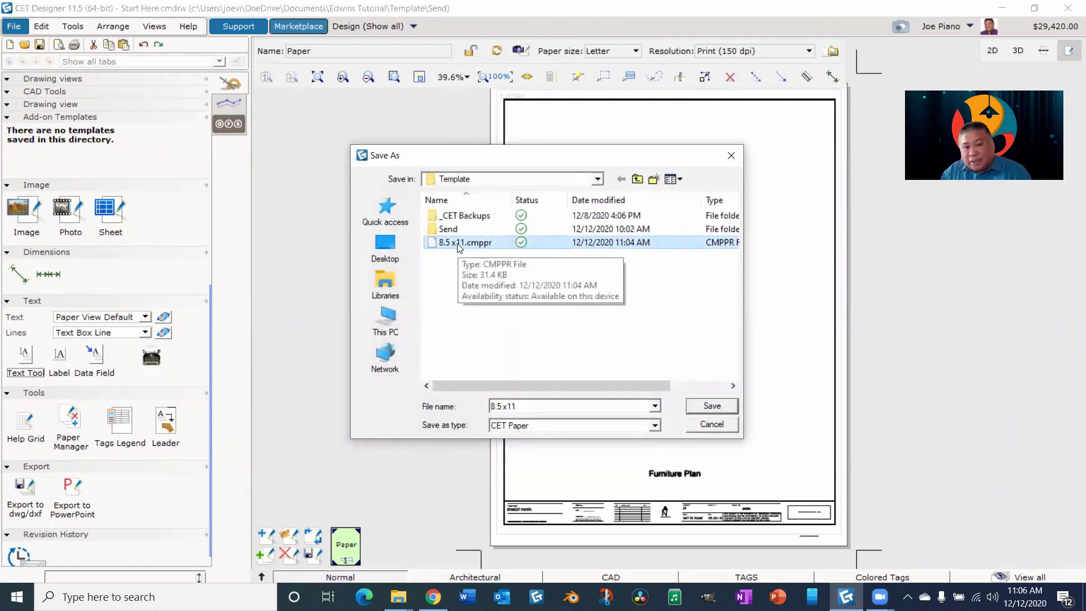
key(Delete)
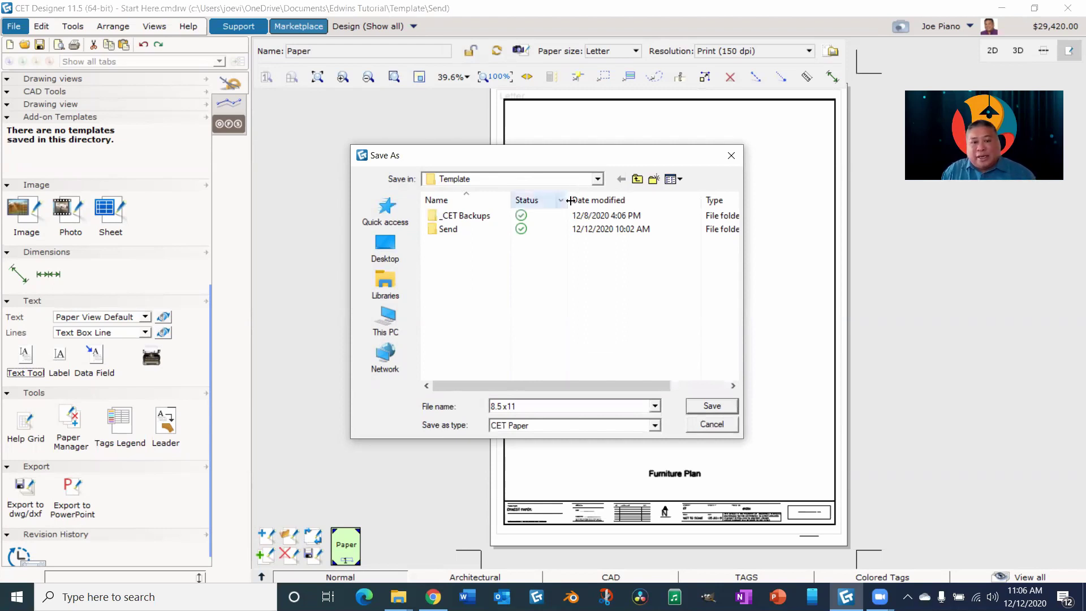
click(543, 404)
click(547, 406)
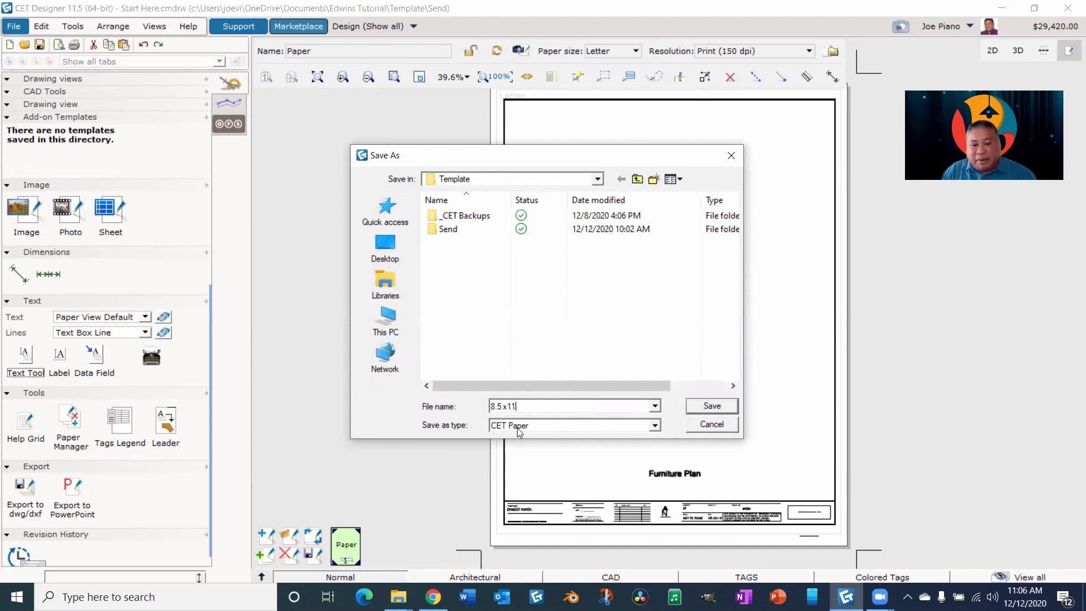
click(714, 407)
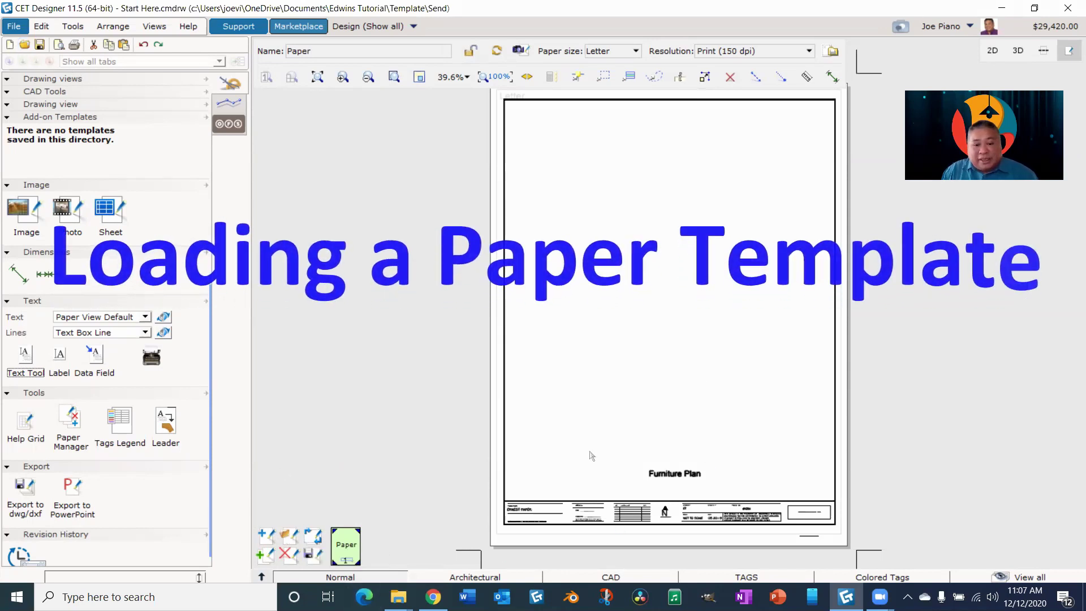
- Load 8.5x11.cmppr from the Template folder as a new paper sheet
click(287, 543)
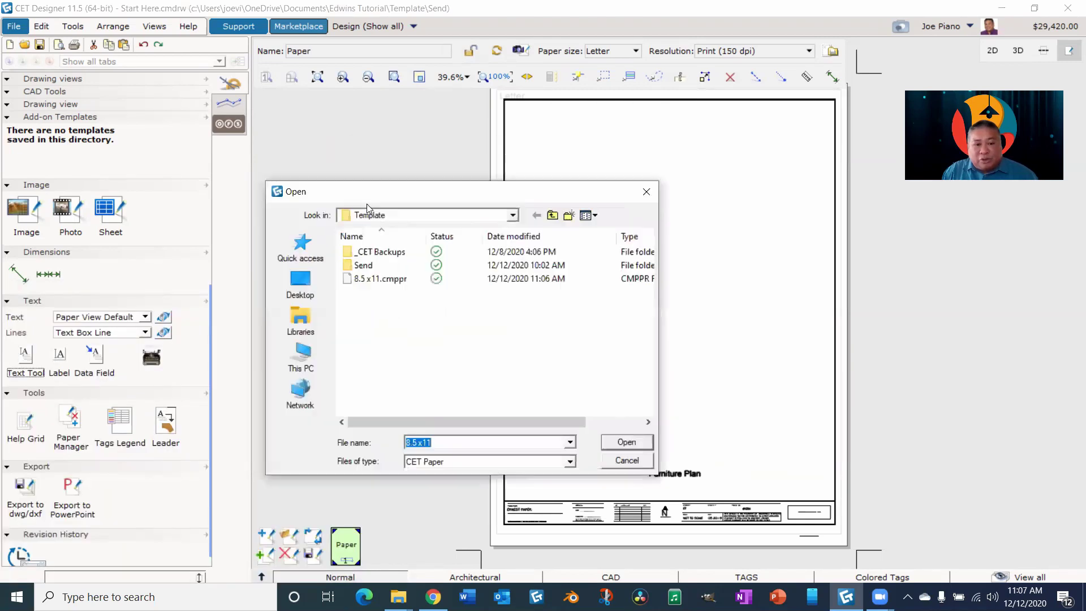
click(376, 279)
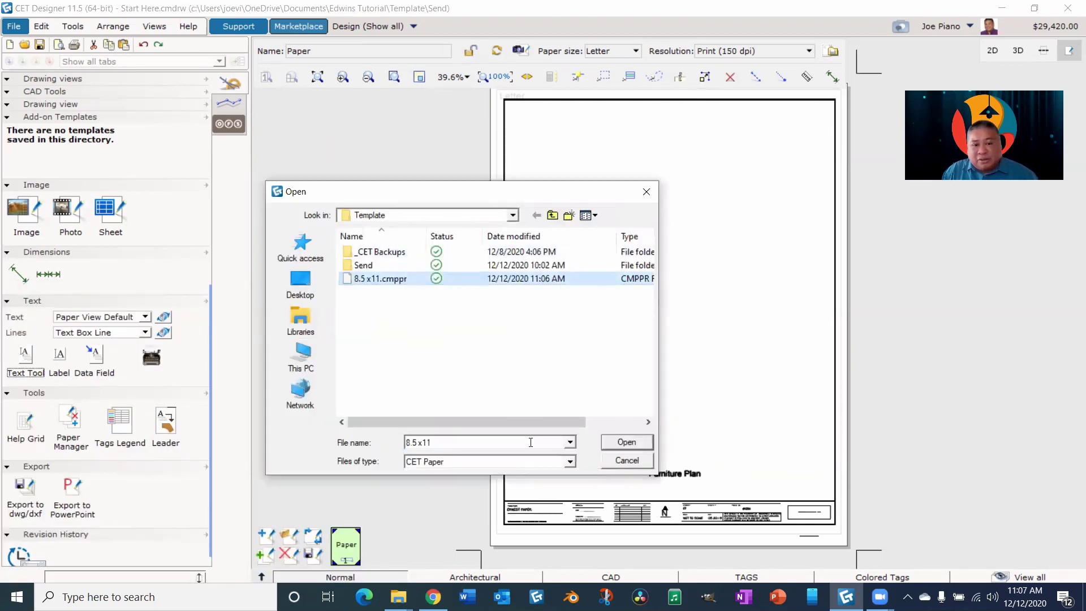
click(623, 440)
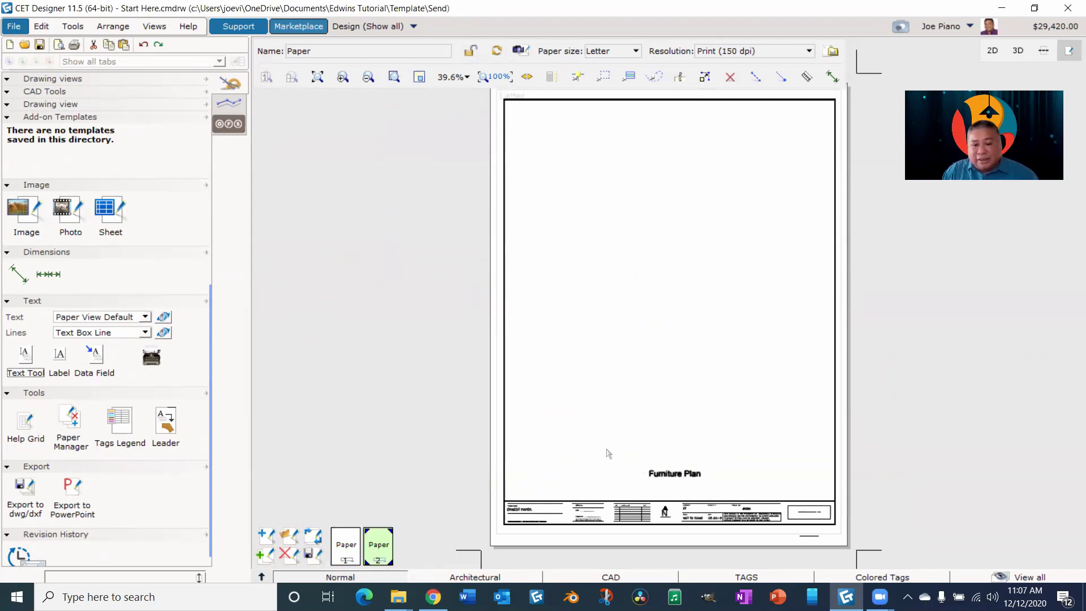
scroll(673, 510, up, 2)
scroll(673, 511, up, 3)
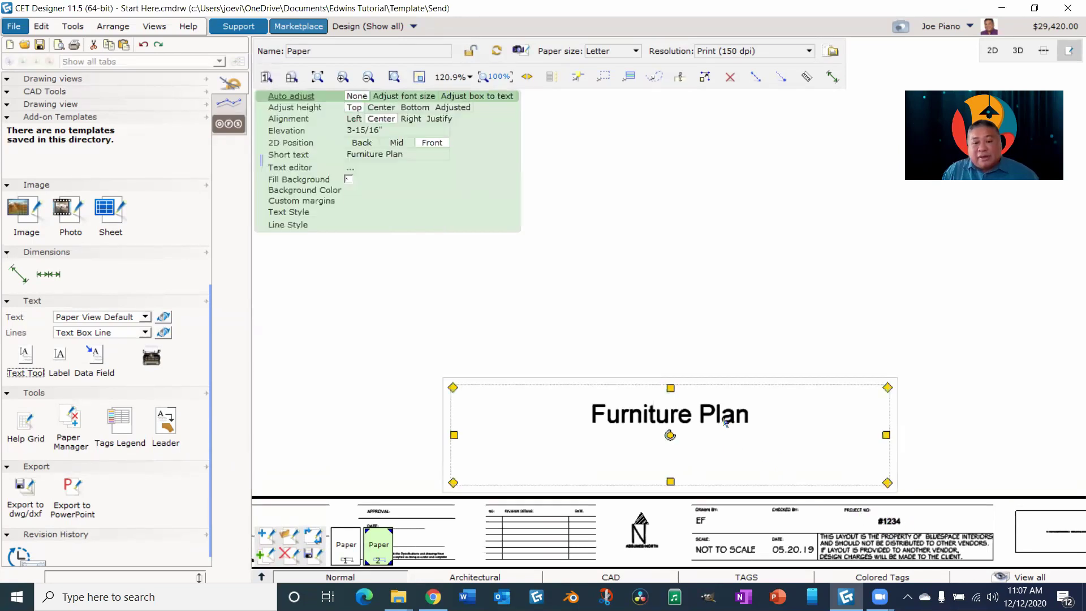
click(696, 427)
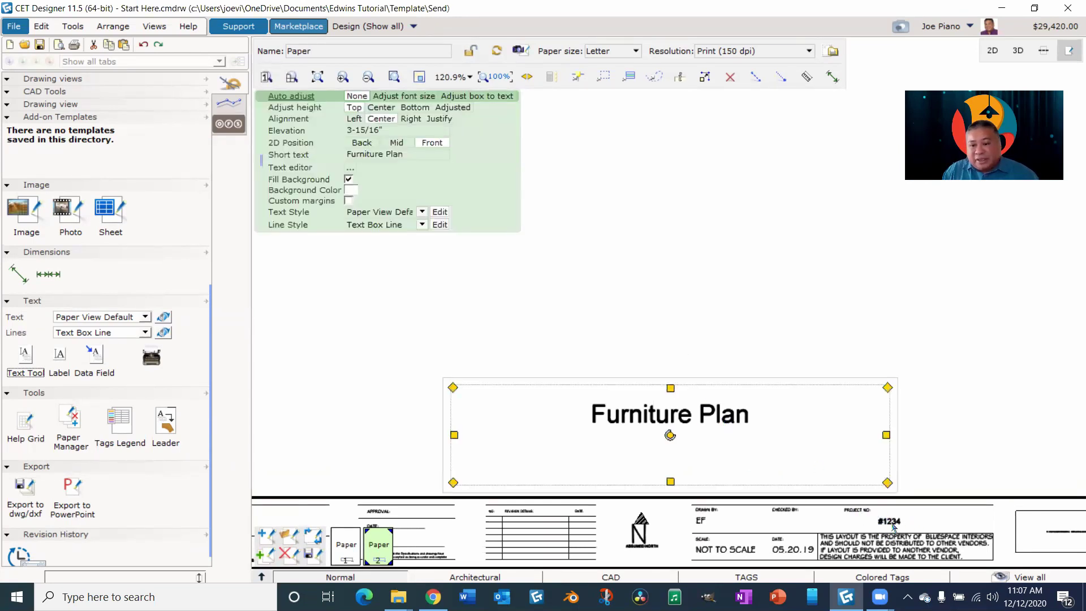
click(769, 351)
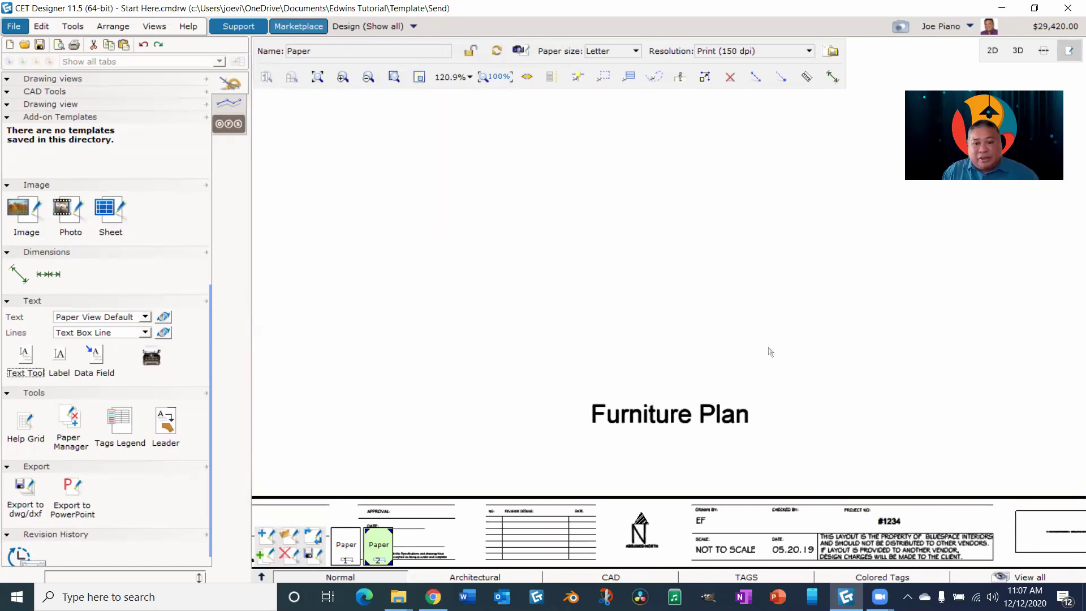